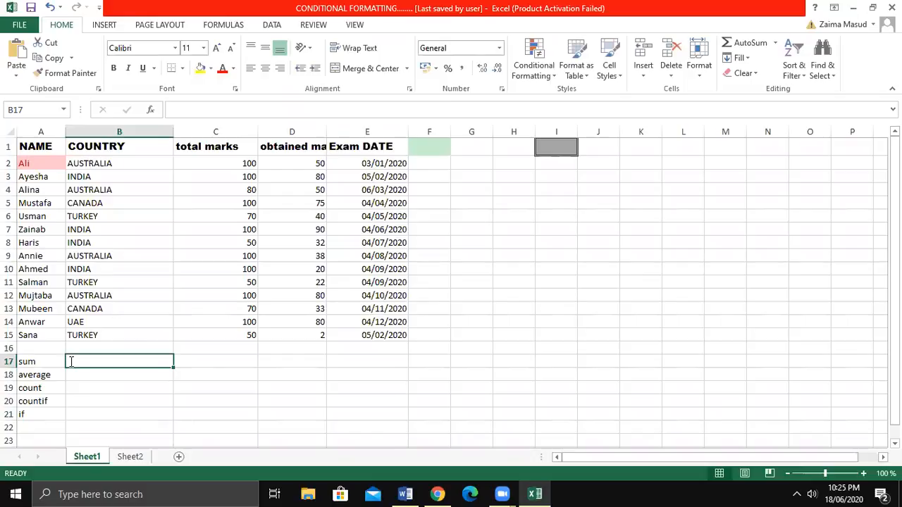
# Enter a SUM formula in B17 that adds the total marks in C2:C15.
pyautogui.write('sum')
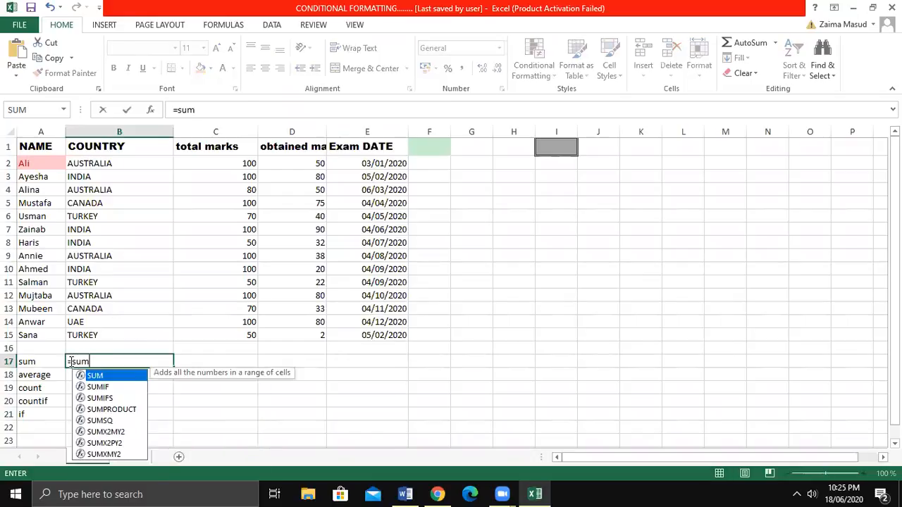
pyautogui.write('(')
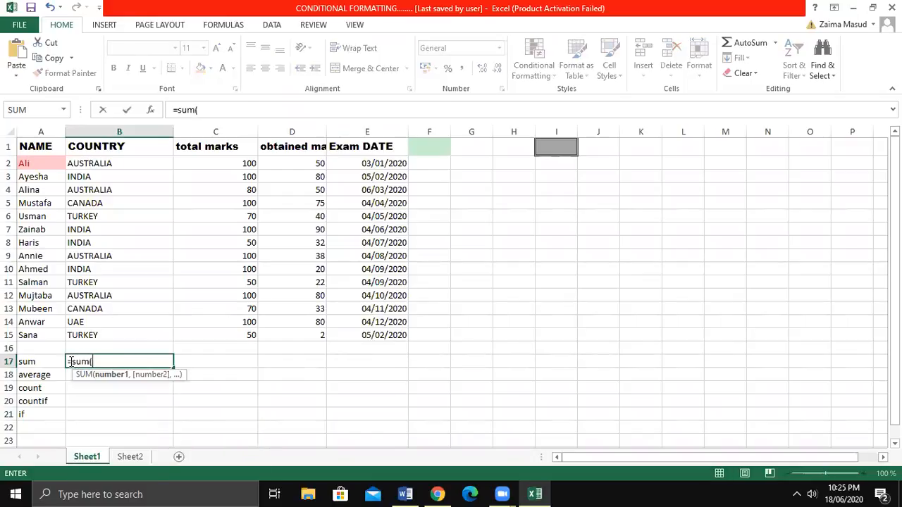
pyautogui.moveTo(224, 168); pyautogui.dragTo(243, 338)
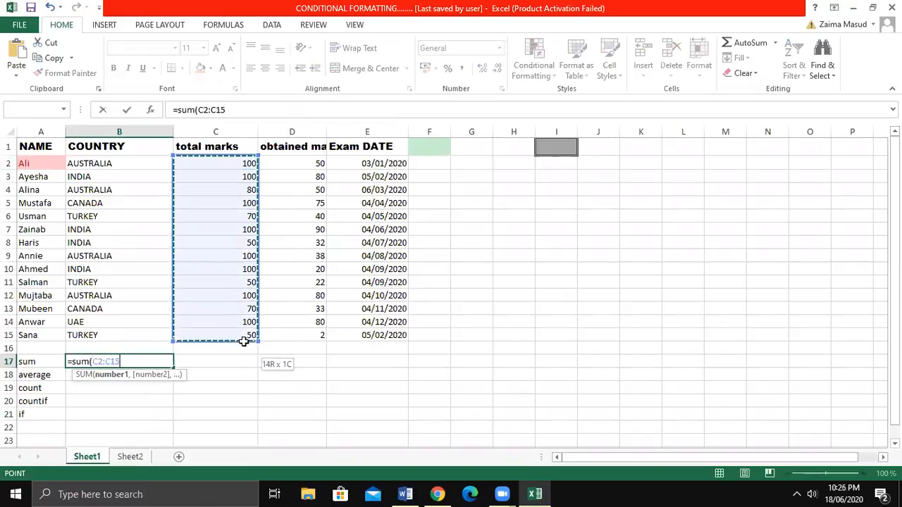
pyautogui.press('Return')
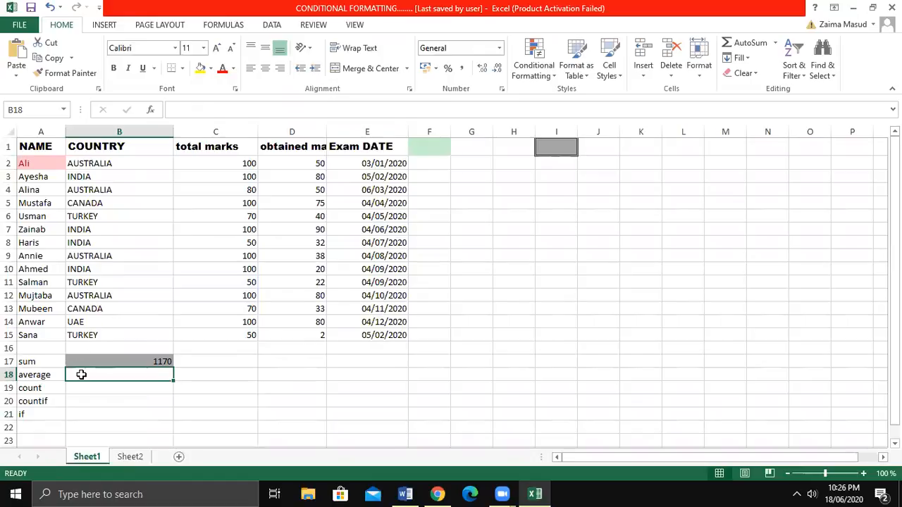
# Enter an AVERAGE formula in B18 for the obtained marks in D2:D15.
pyautogui.write('=aver')
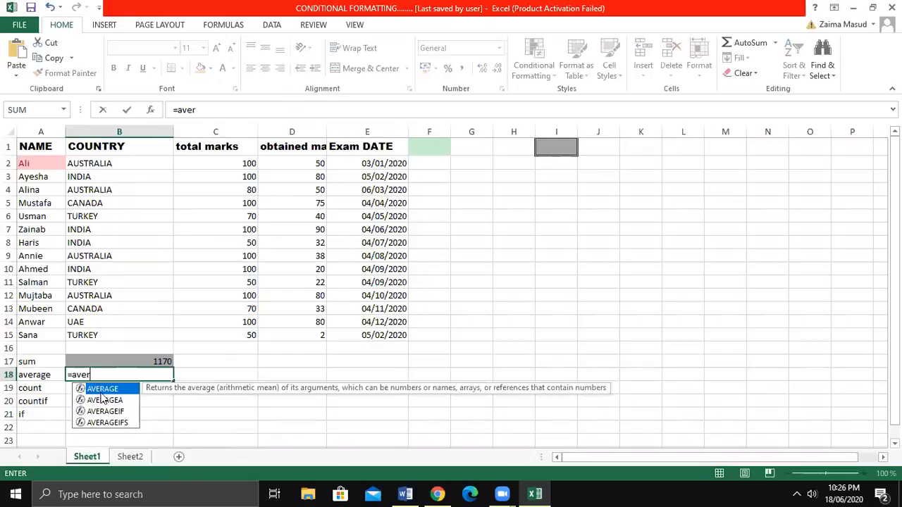
pyautogui.doubleClick(104, 389)
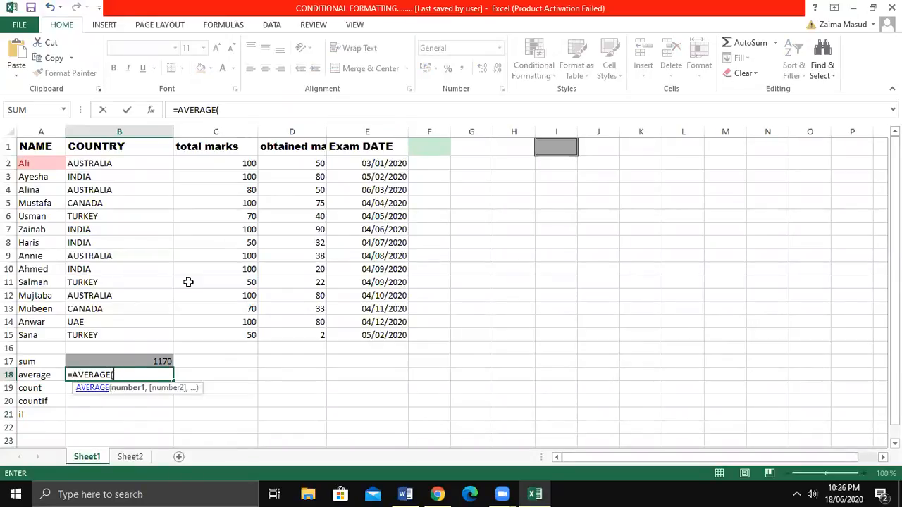
pyautogui.moveTo(292, 167); pyautogui.dragTo(310, 340)
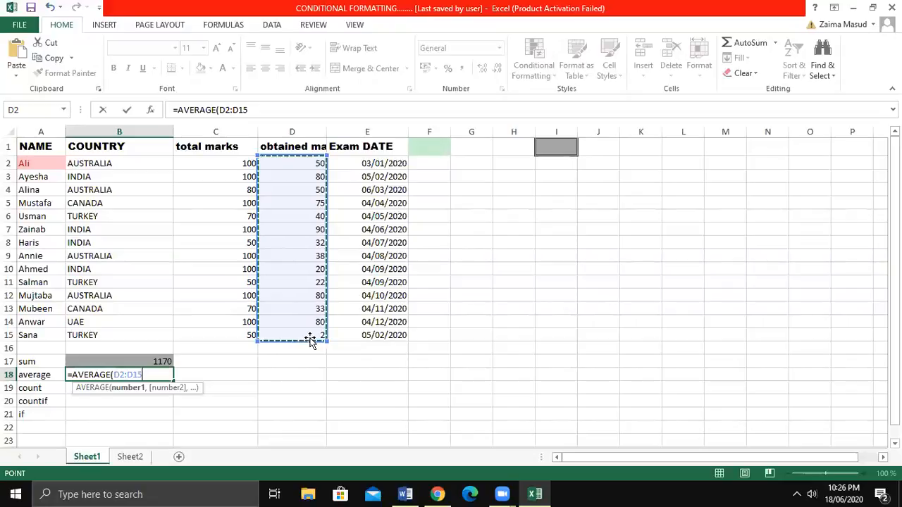
pyautogui.press('Return')
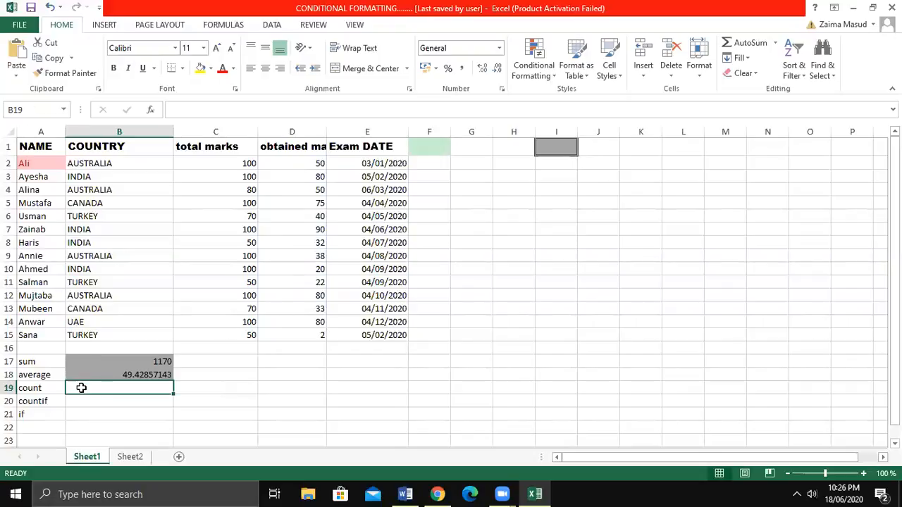
# Try to enter a COUNT formula in B19 for the total marks column.
pyautogui.write('=')
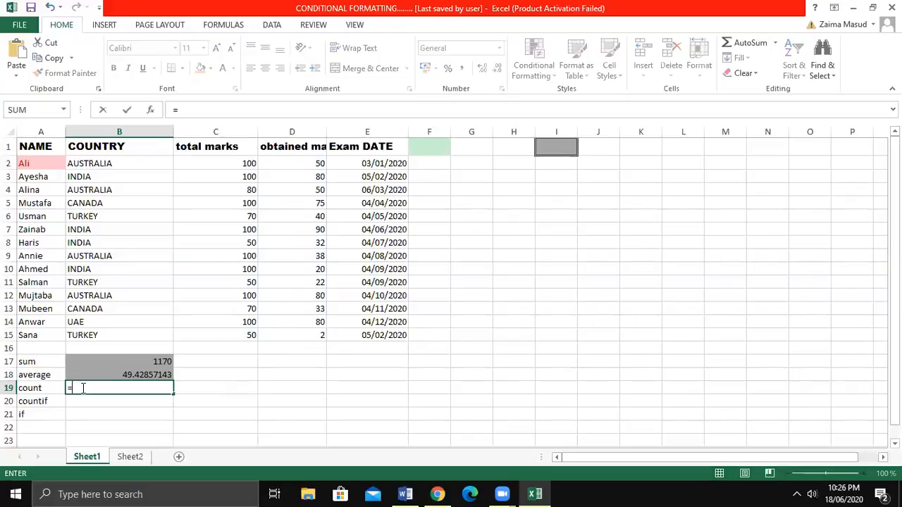
pyautogui.write('co')
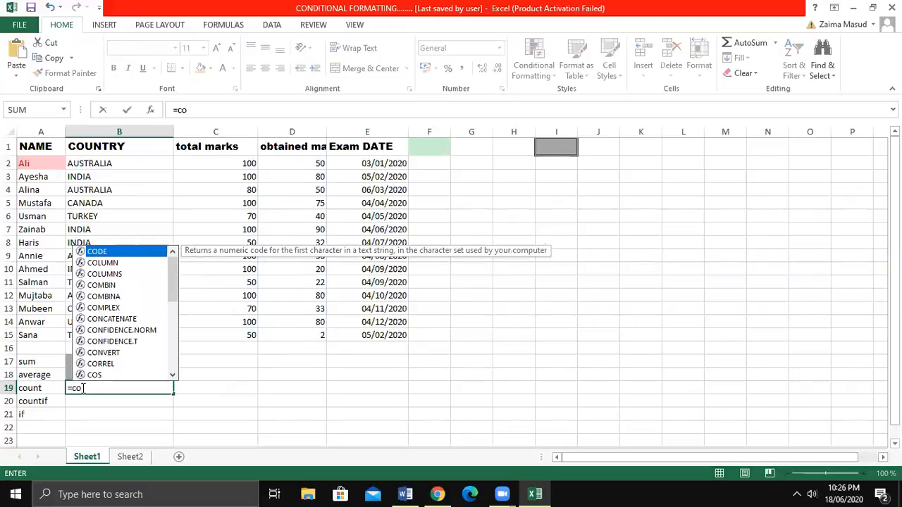
pyautogui.write('u')
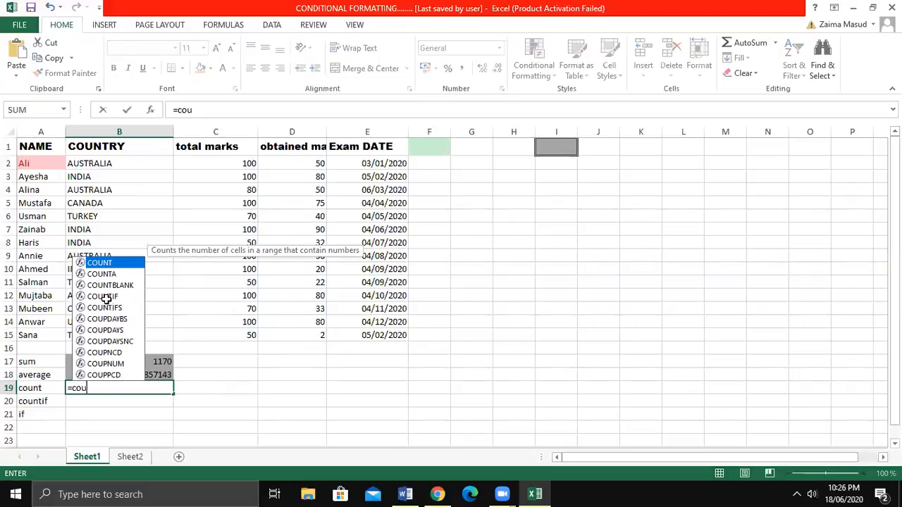
pyautogui.write('n')
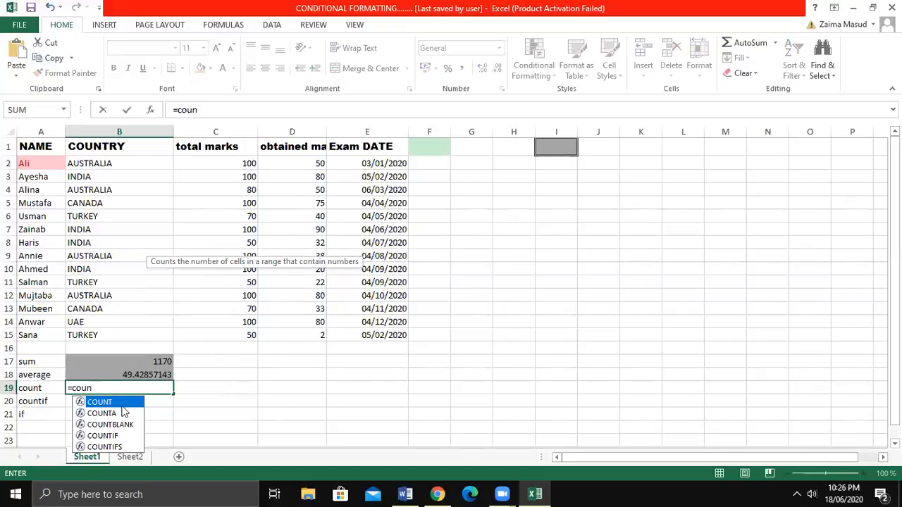
pyautogui.press('Tab')
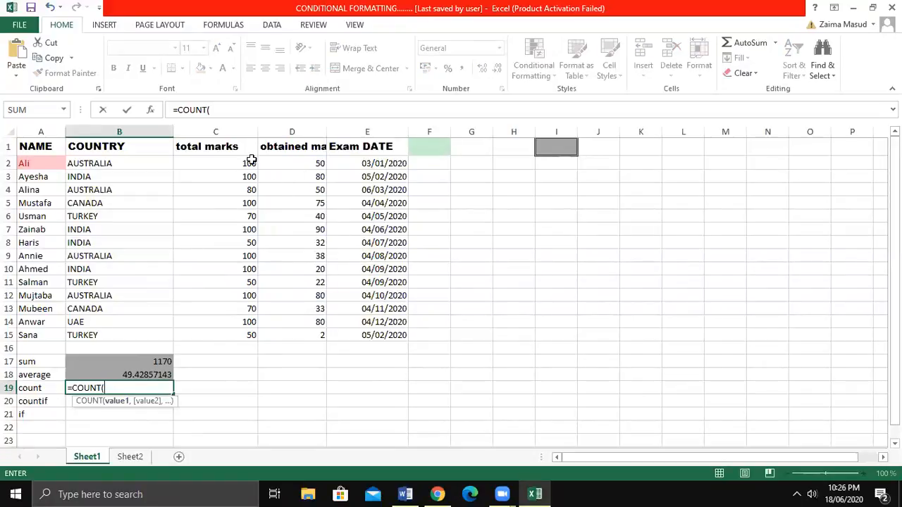
pyautogui.click(195, 146)
pyautogui.click(200, 162)
pyautogui.click(204, 244)
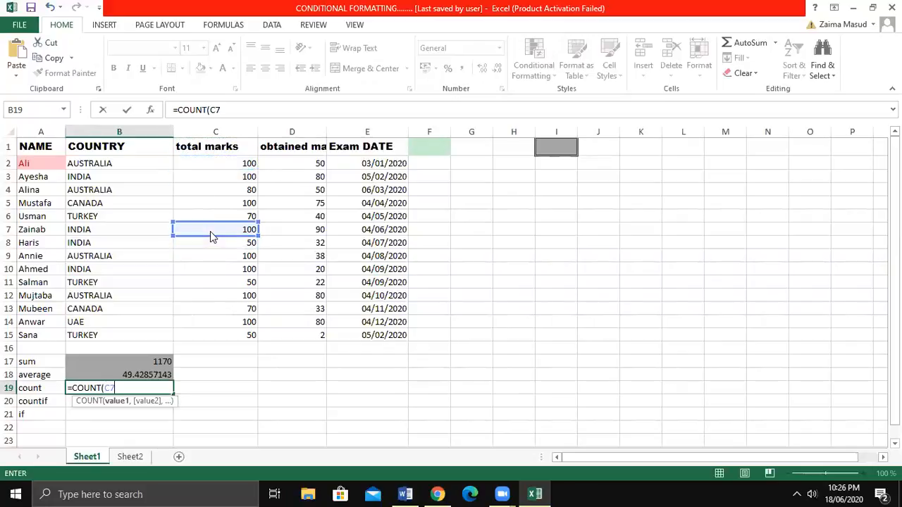
pyautogui.click(209, 166)
pyautogui.moveTo(209, 164); pyautogui.dragTo(215, 334)
pyautogui.press('Return')
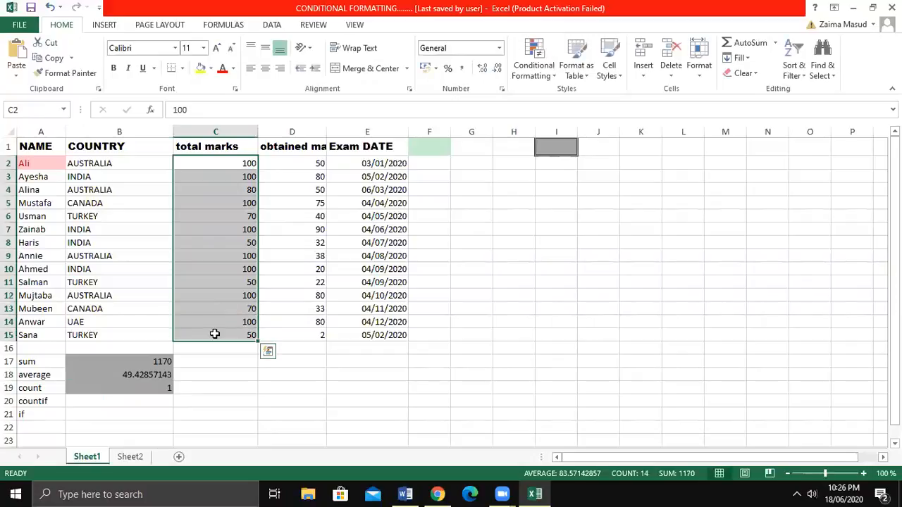
pyautogui.press('Return')
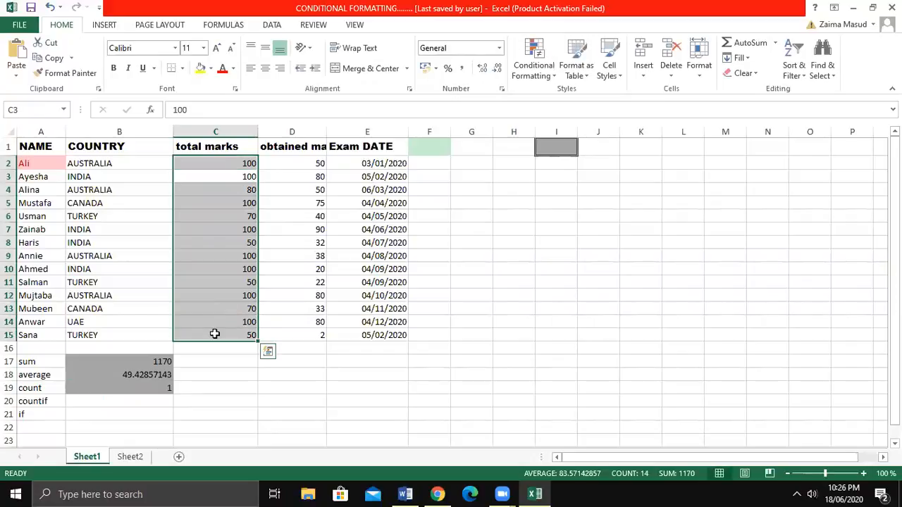
pyautogui.click(148, 399)
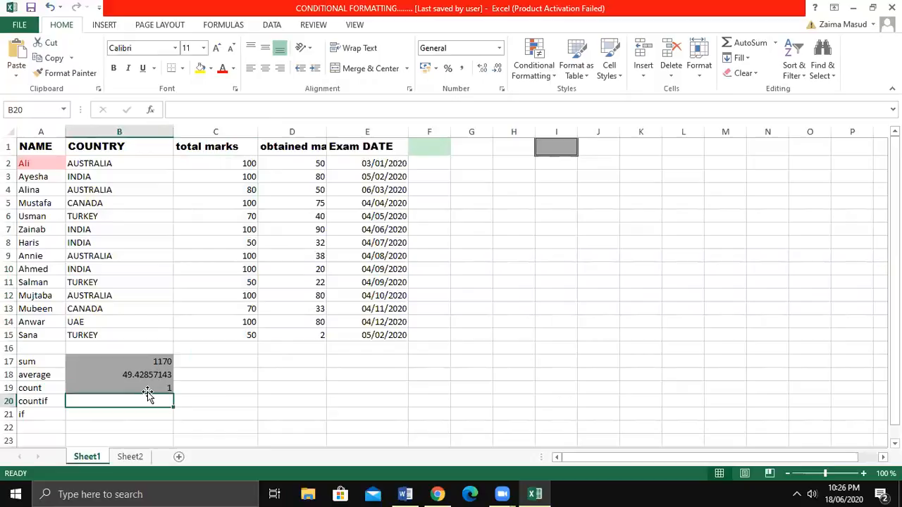
# Replace the formula in B19 with a COUNT of the total marks in C2:C15.
pyautogui.click(147, 389)
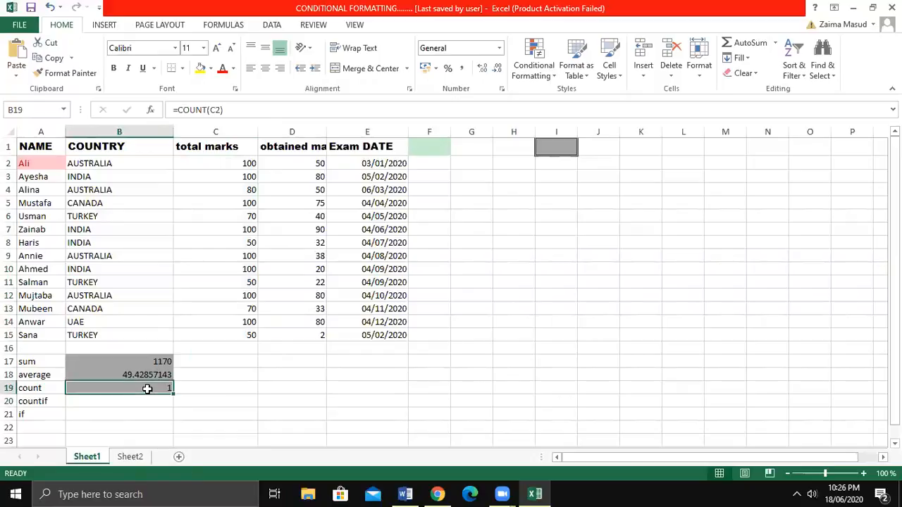
pyautogui.doubleClick(147, 389)
pyautogui.write('=')
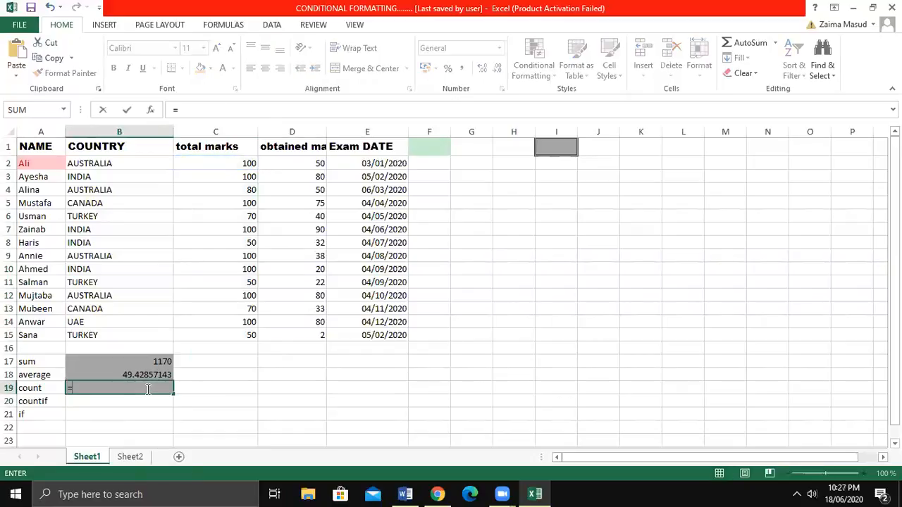
pyautogui.write('count')
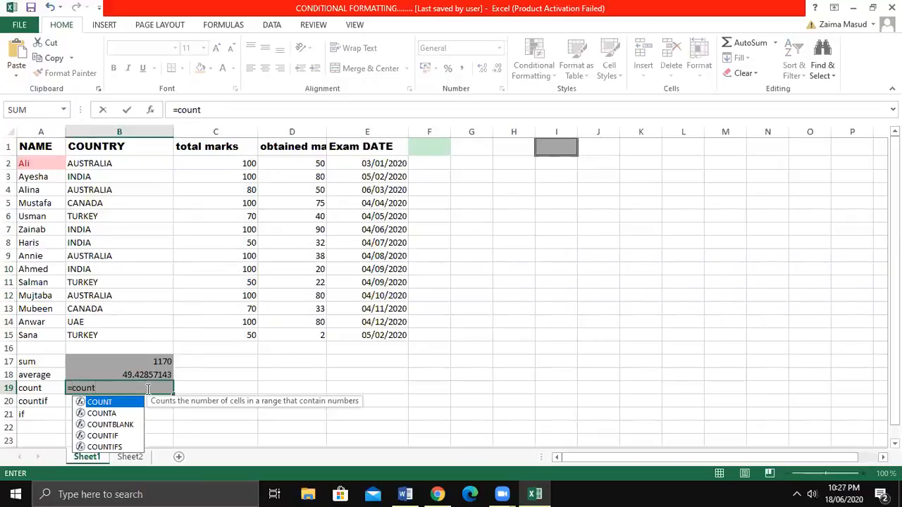
pyautogui.write('(')
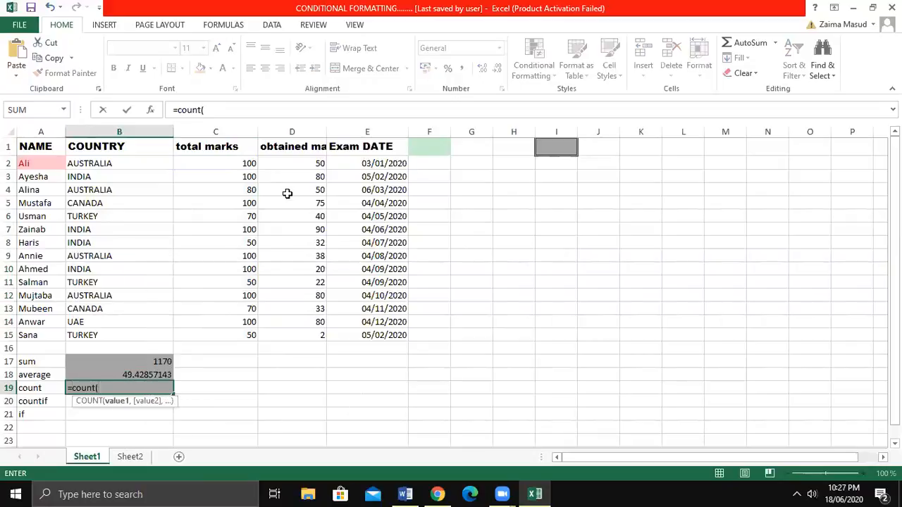
pyautogui.moveTo(248, 169); pyautogui.dragTo(236, 335)
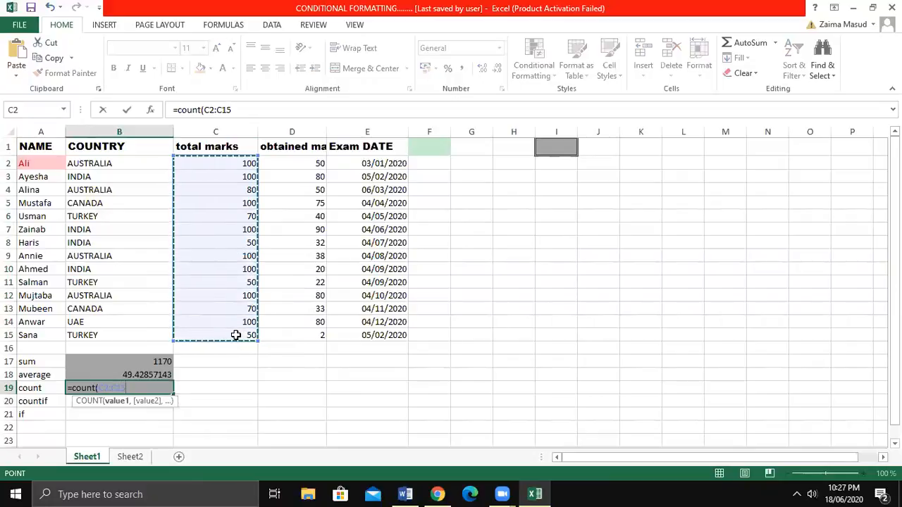
pyautogui.press('Return')
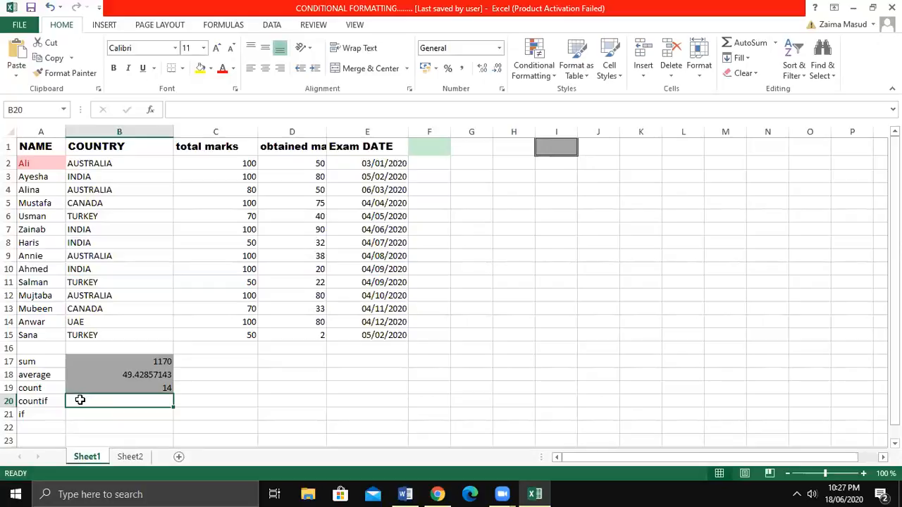
# Enter a COUNTIF formula in B20 that counts the student name from row 11 within A2:A15.
pyautogui.write('=c')
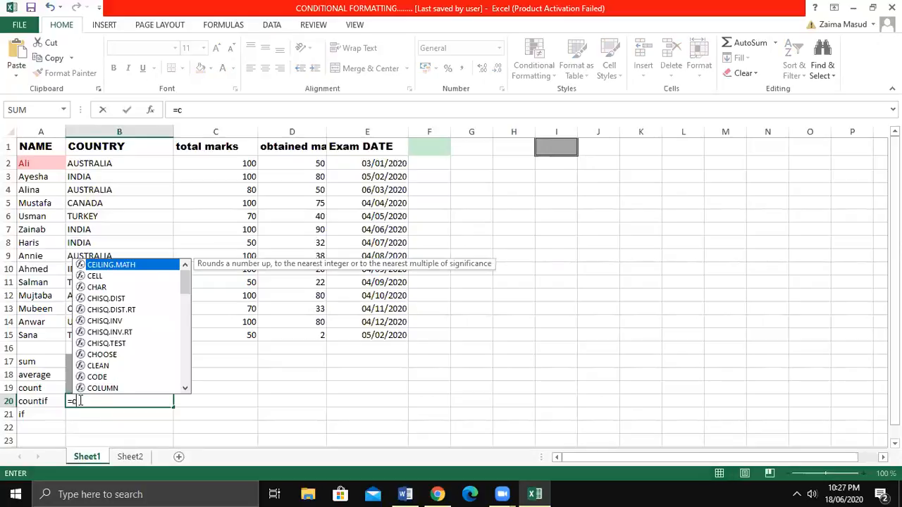
pyautogui.write('ount')
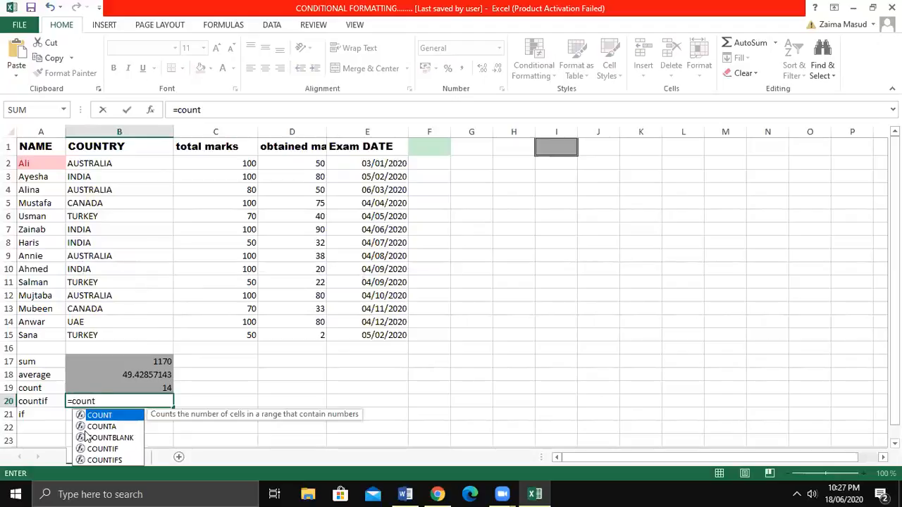
pyautogui.click(90, 449)
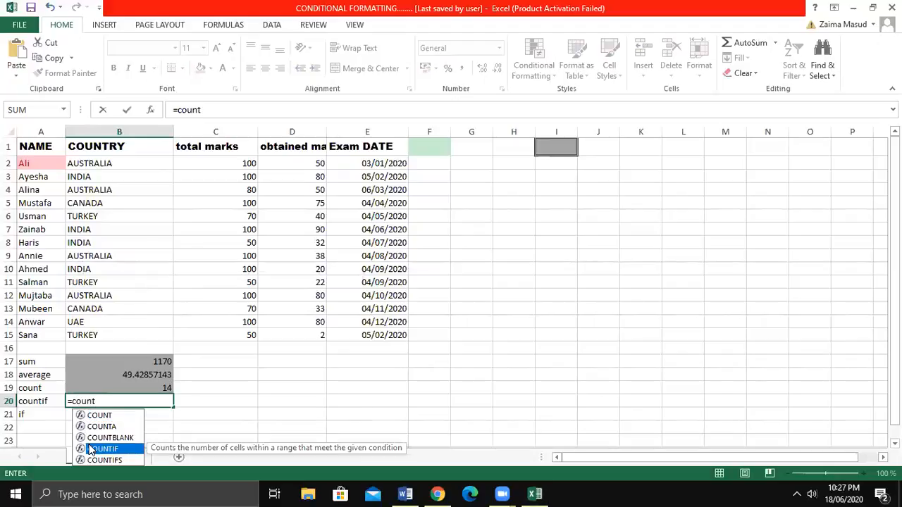
pyautogui.doubleClick(91, 448)
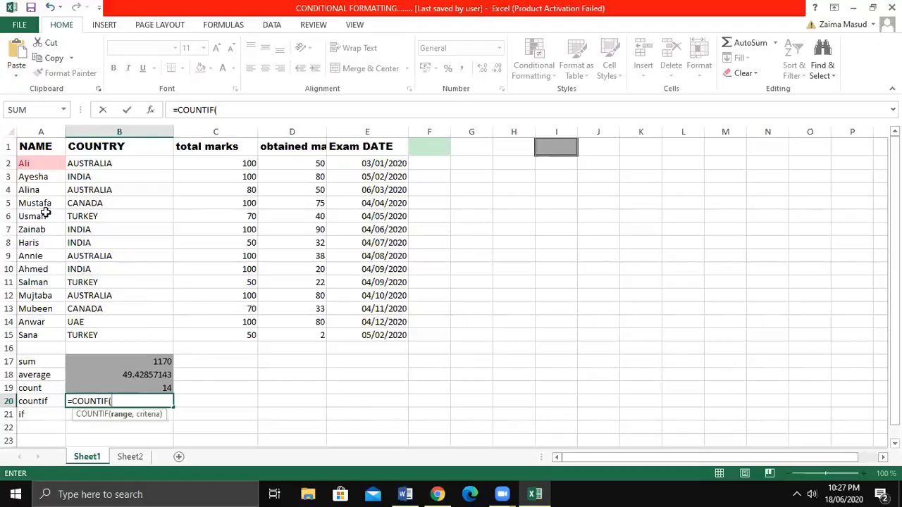
pyautogui.moveTo(39, 165); pyautogui.dragTo(41, 332)
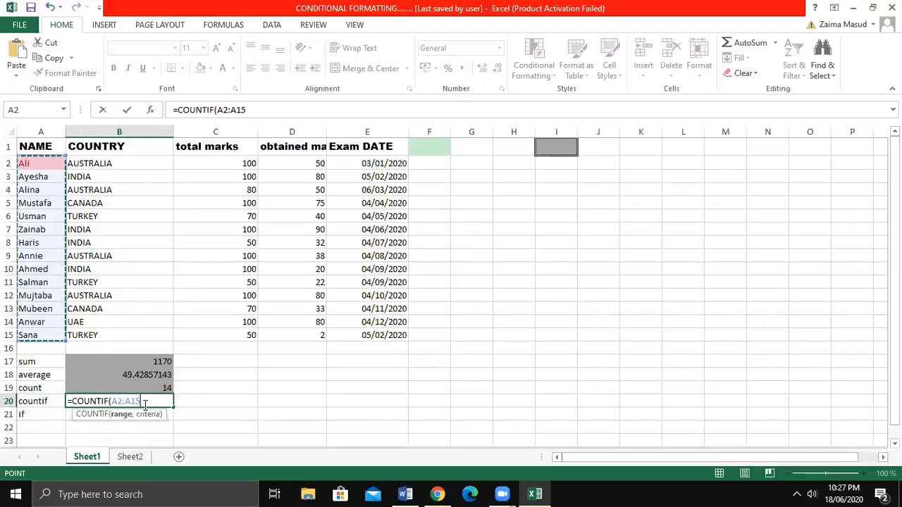
pyautogui.write(',')
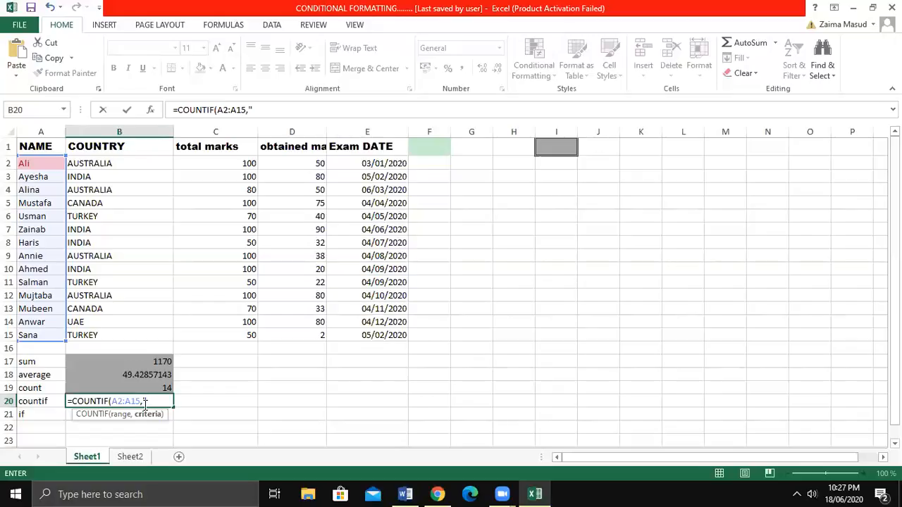
pyautogui.write('Salman")')
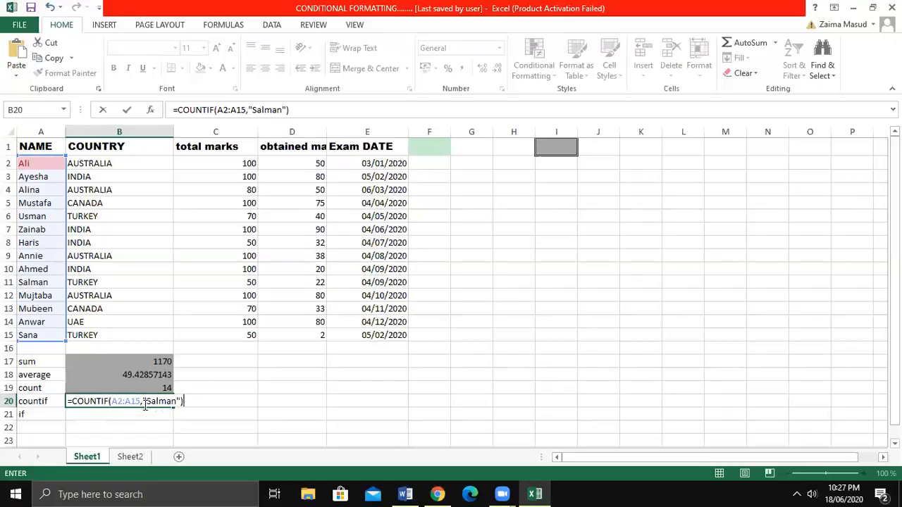
pyautogui.press('Return')
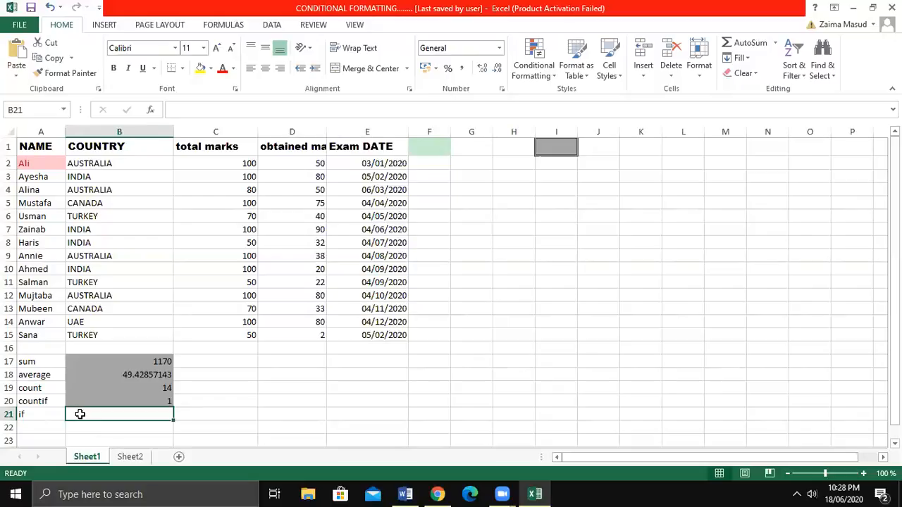
# Start an IF formula in B21 that tests whether the obtained marks in D2 are greater than 50.
pyautogui.write('=if')
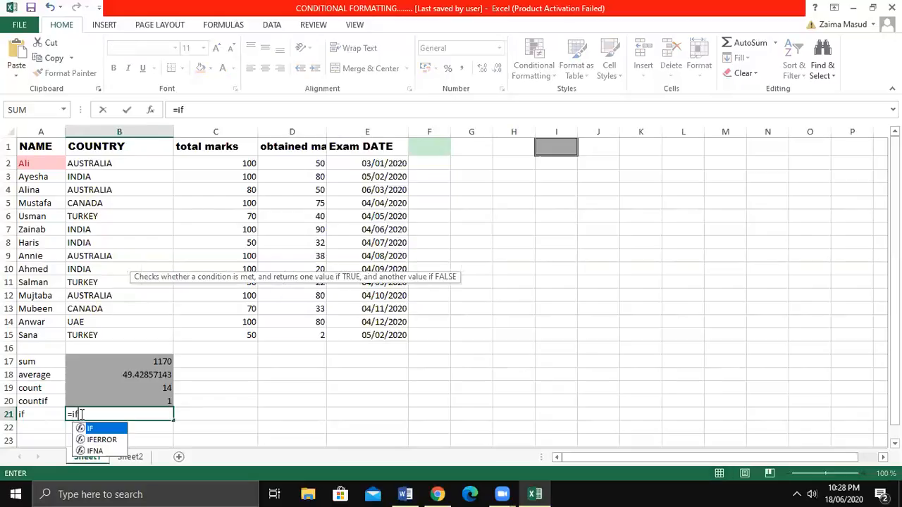
pyautogui.doubleClick(98, 428)
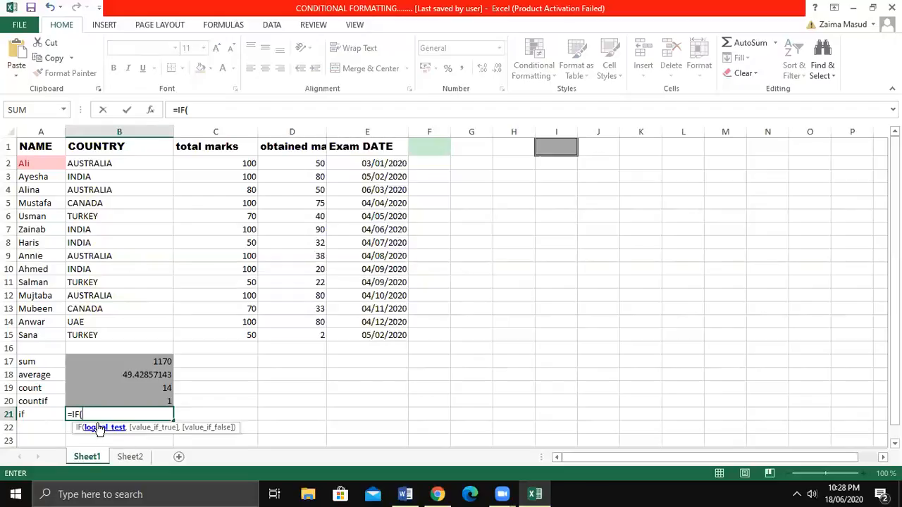
pyautogui.click(286, 163)
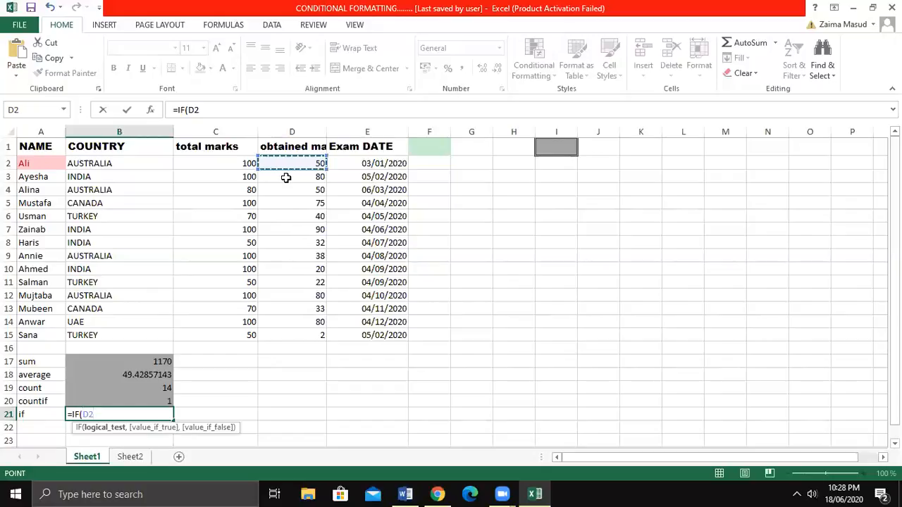
pyautogui.write('>50')
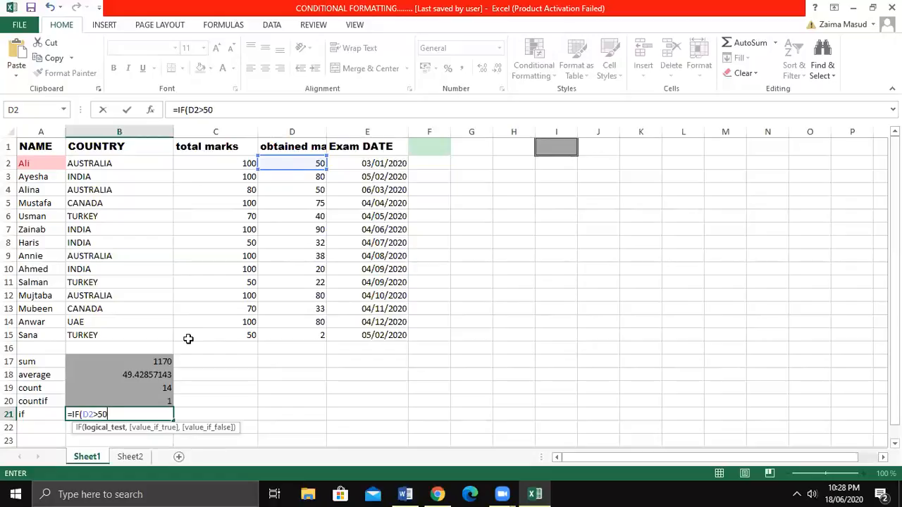
pyautogui.write('.')
pyautogui.press('BackSpace')
pyautogui.write(',')
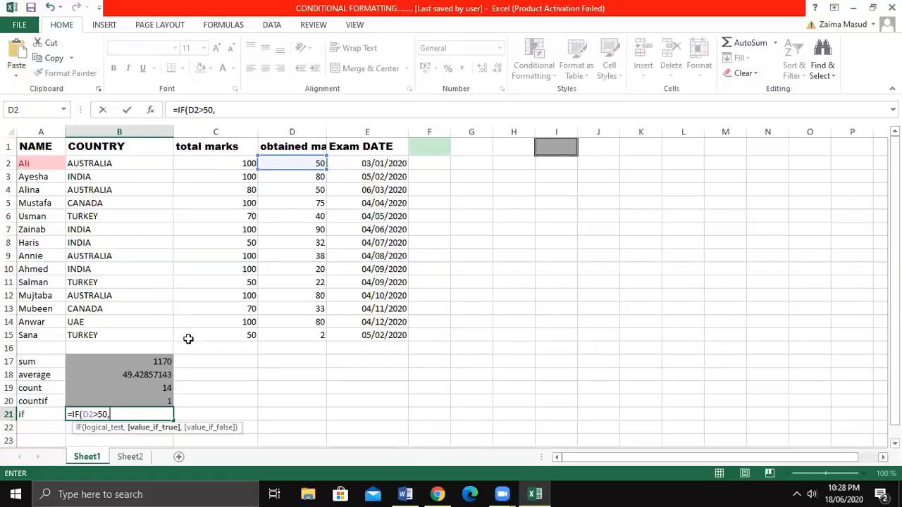
# Complete the IF formula in B21 so it returns "good" when true and "bad" when false.
pyautogui.write('"good",')
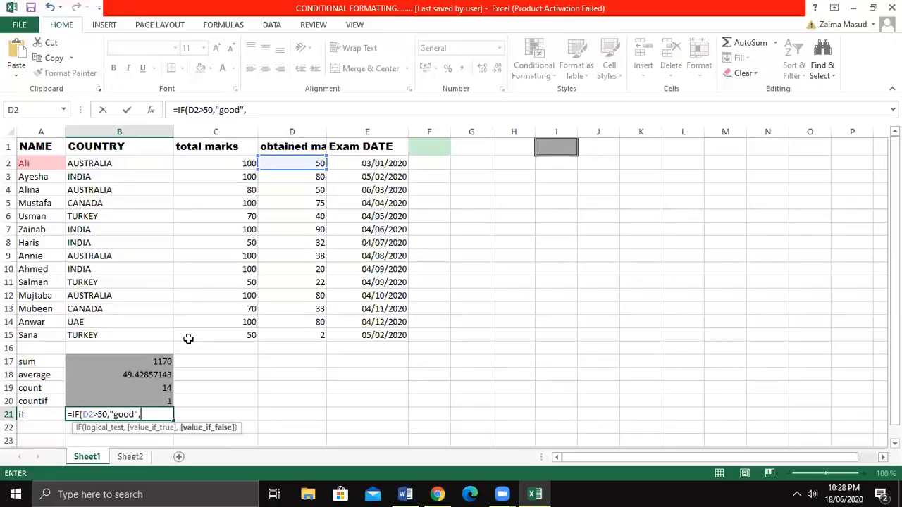
pyautogui.write('"bad")')
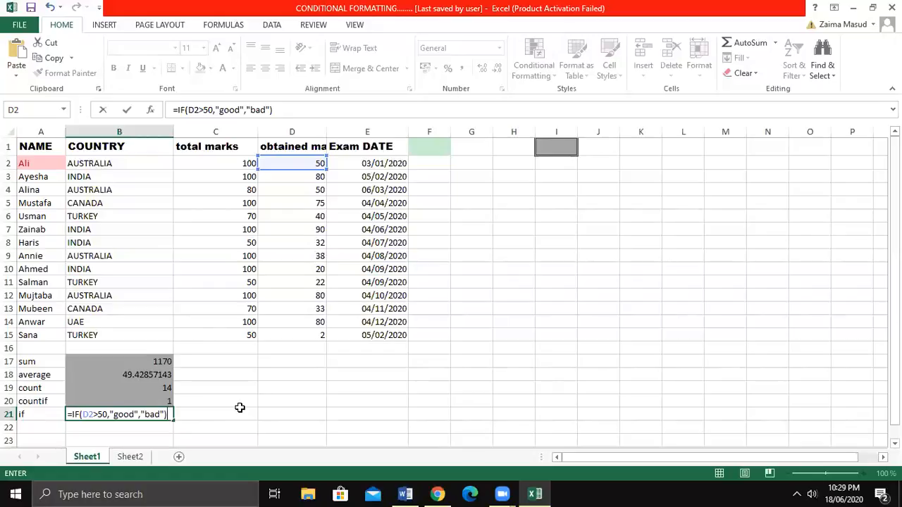
pyautogui.press('Return')
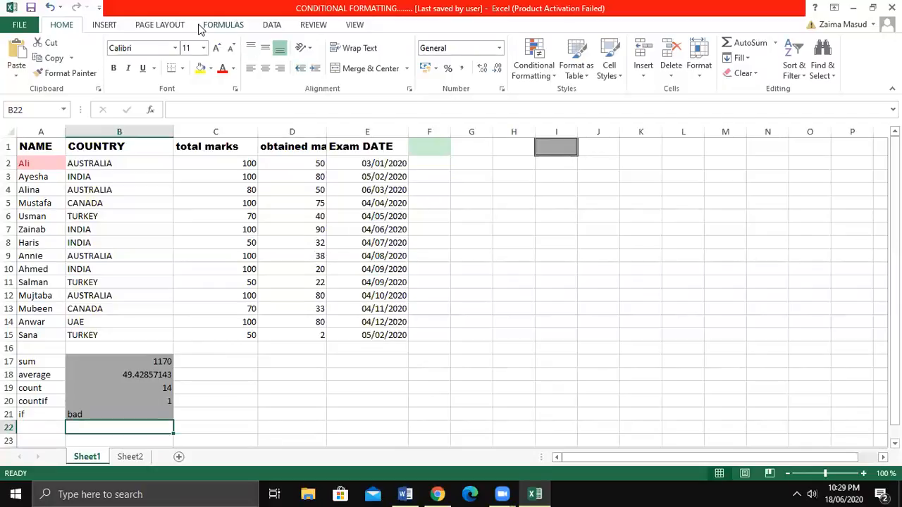
# Try to insert a PivotTable based on A17:B21, placed at G4 on the existing worksheet.
pyautogui.click(105, 25)
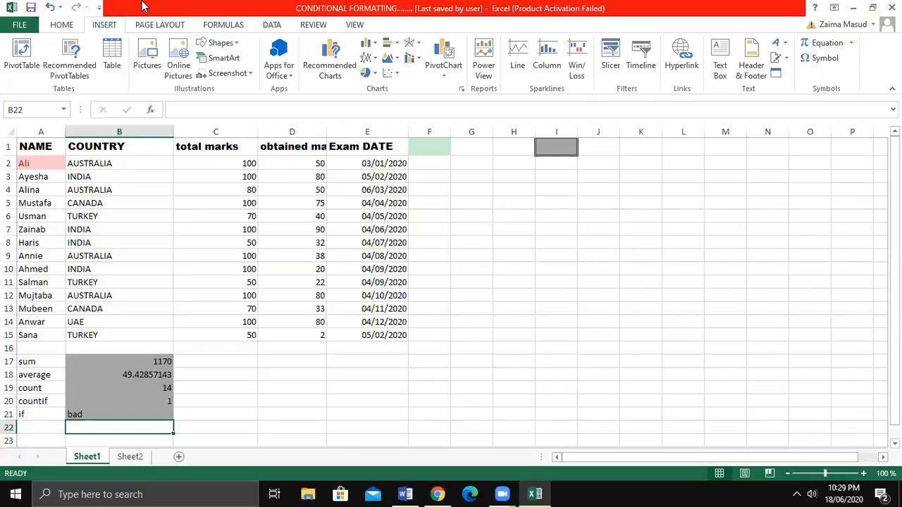
pyautogui.click(14, 67)
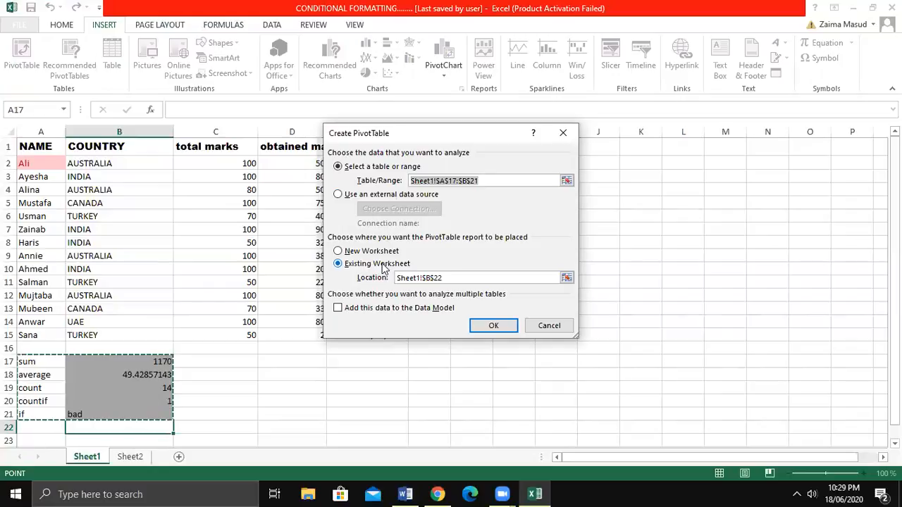
pyautogui.click(414, 278)
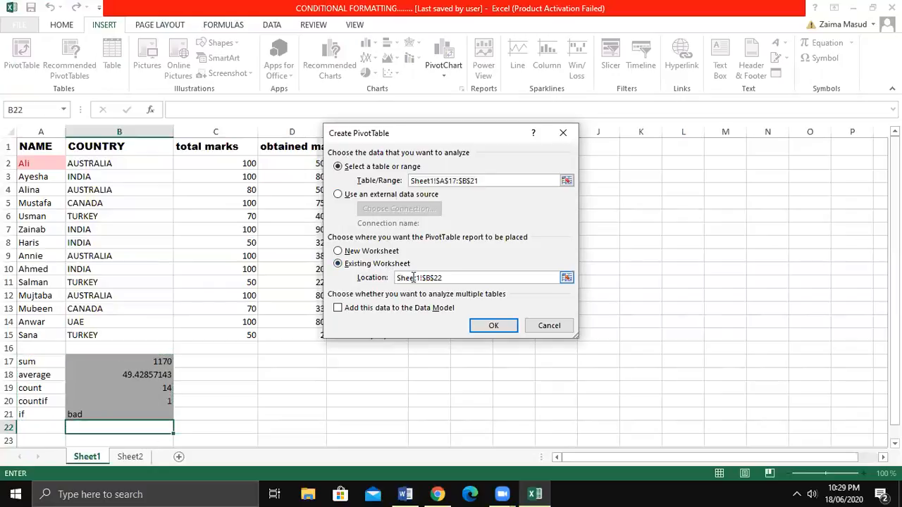
pyautogui.doubleClick(396, 281)
pyautogui.press('BackSpace')
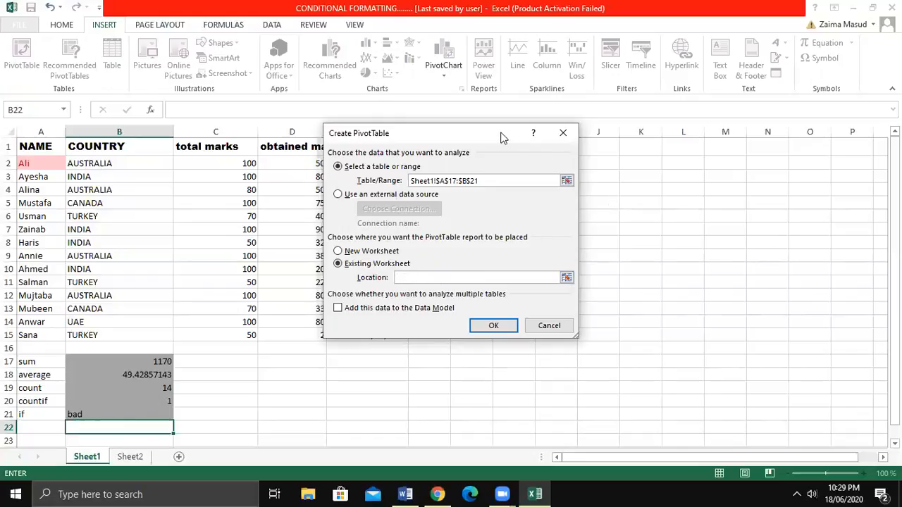
pyautogui.moveTo(501, 136); pyautogui.dragTo(320, 171)
pyautogui.click(458, 190)
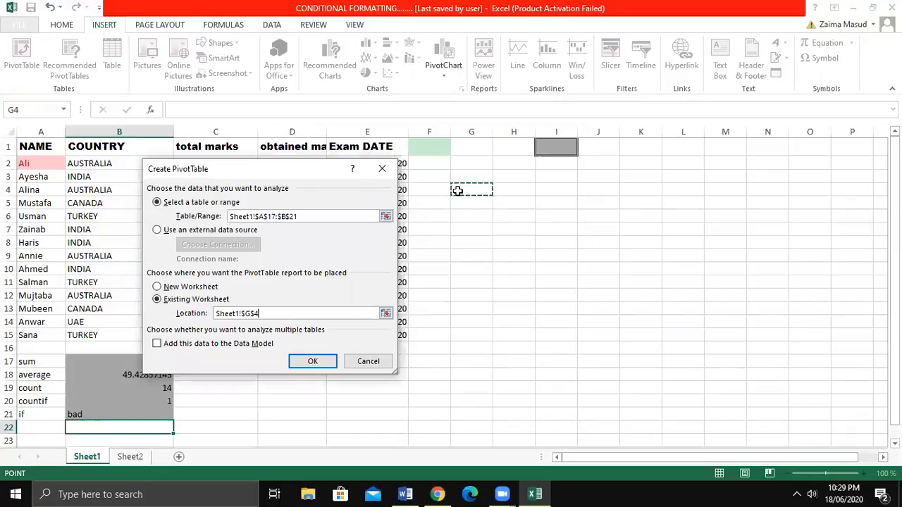
pyautogui.click(302, 362)
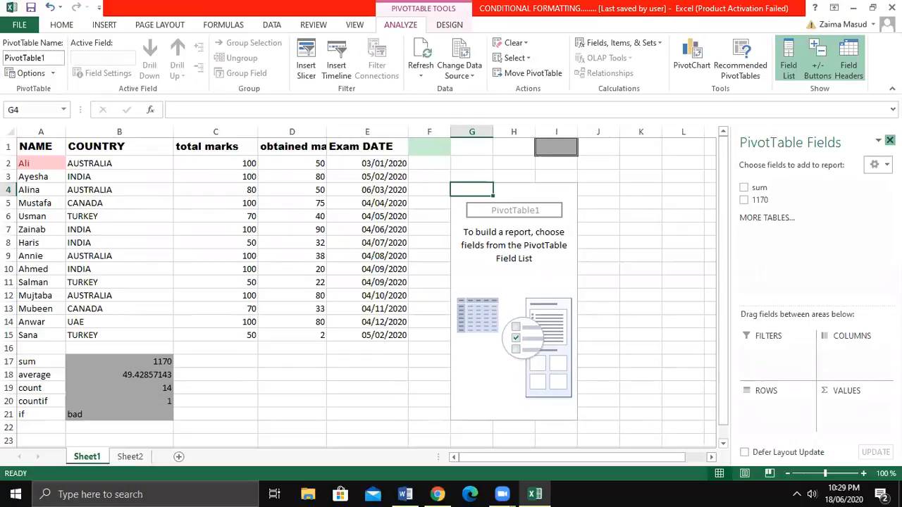
# Close the PivotTable field list and undo the PivotTable insertion.
pyautogui.click(889, 141)
pyautogui.click(555, 205)
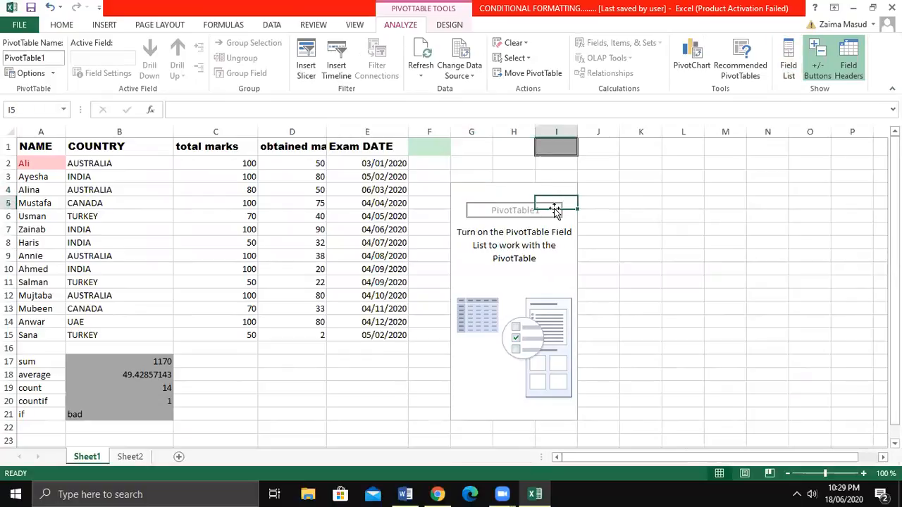
pyautogui.rightClick(530, 203)
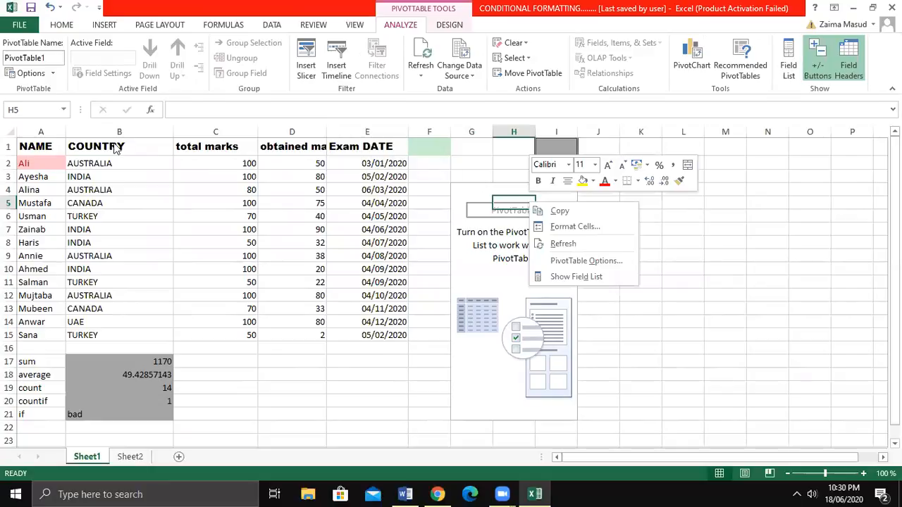
pyautogui.press('Escape')
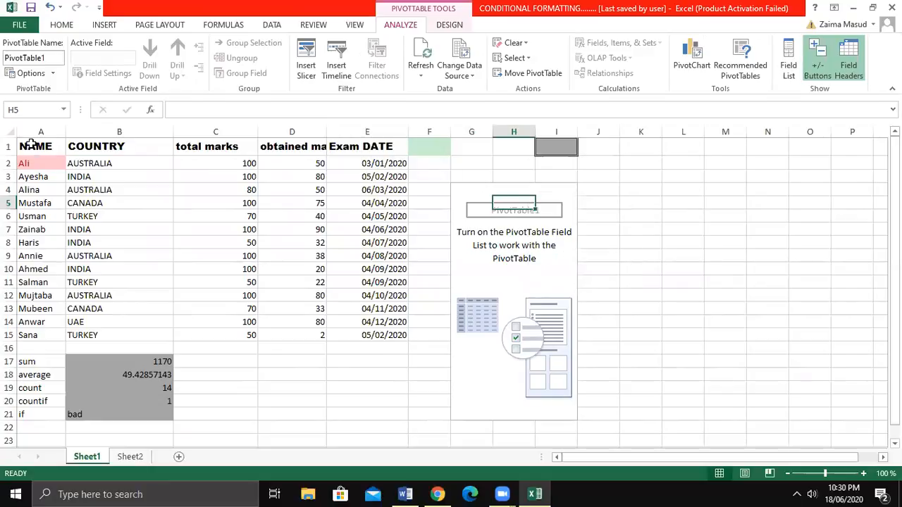
pyautogui.hotkey('ctrl', 'z')
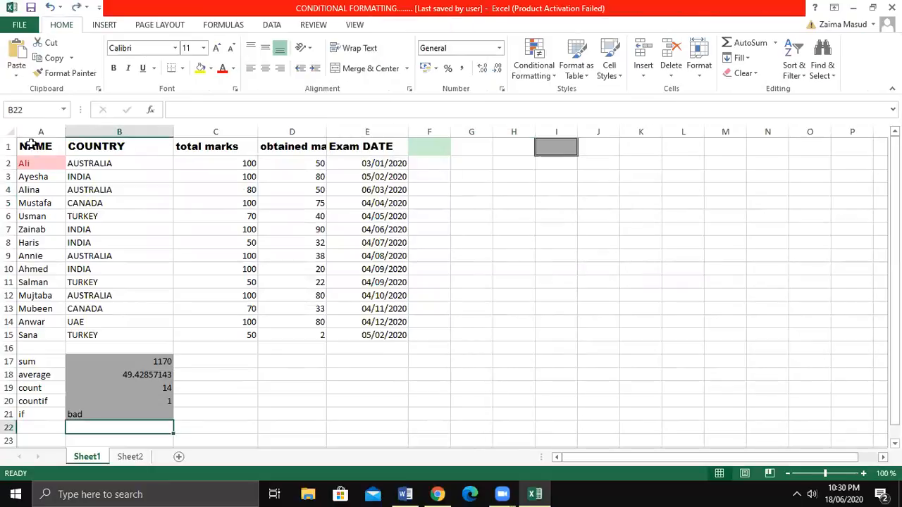
# Insert a PivotTable on a new worksheet from the student marks table in A1:E15.
pyautogui.moveTo(31, 144); pyautogui.dragTo(480, 343)
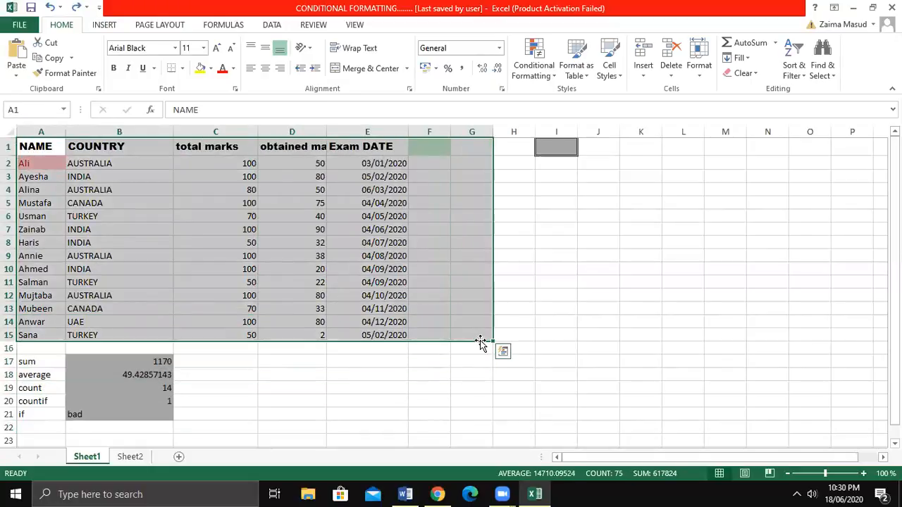
pyautogui.click(103, 24)
pyautogui.click(31, 62)
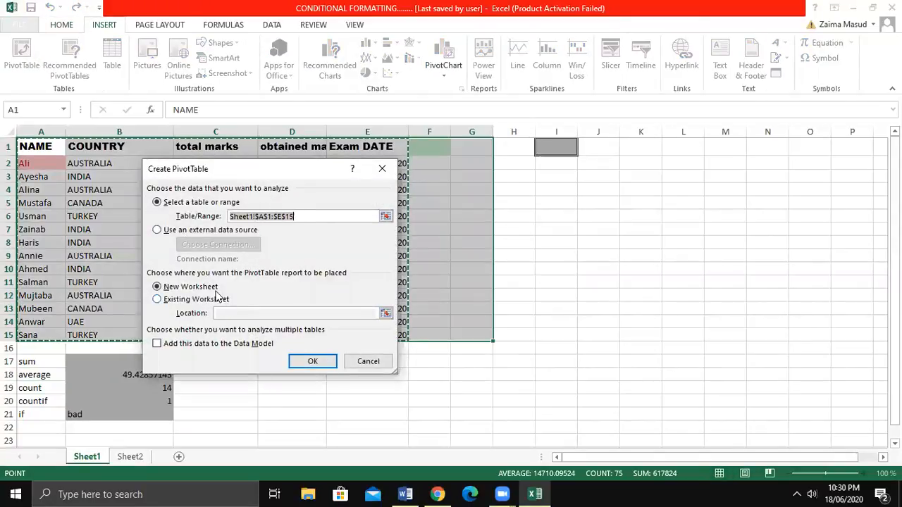
pyautogui.click(317, 362)
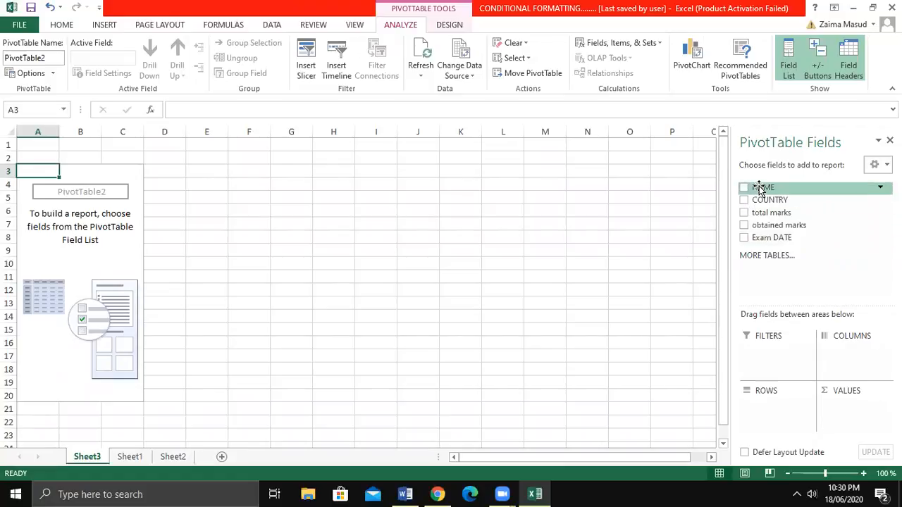
# Set NAME as the PivotTable's report filter and COUNTRY as its rows.
pyautogui.moveTo(759, 189); pyautogui.dragTo(774, 352)
pyautogui.moveTo(760, 201); pyautogui.dragTo(777, 395)
pyautogui.moveTo(761, 201); pyautogui.dragTo(765, 421)
# Summarize obtained marks and total marks as PivotTable values, with Exam DATE as a column field.
pyautogui.moveTo(760, 212); pyautogui.dragTo(846, 373)
pyautogui.moveTo(763, 228); pyautogui.dragTo(860, 407)
pyautogui.moveTo(845, 352); pyautogui.dragTo(852, 423)
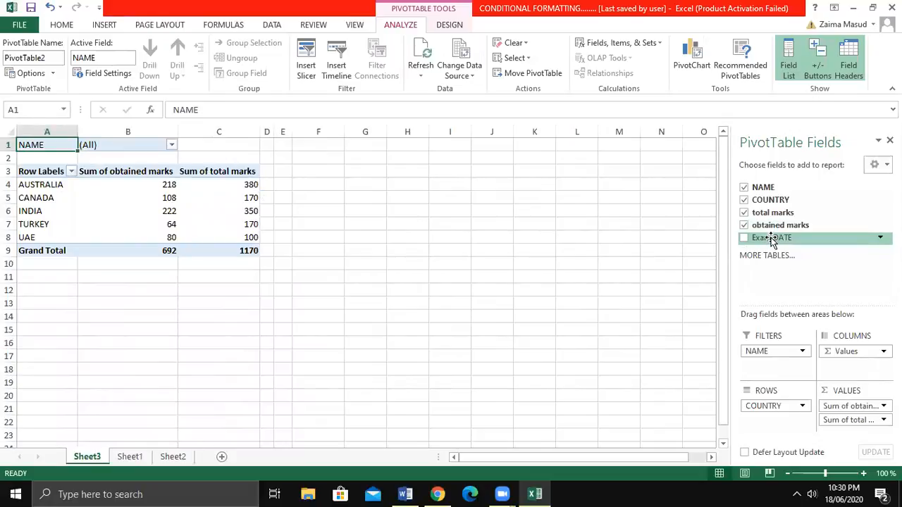
pyautogui.moveTo(772, 240); pyautogui.dragTo(851, 368)
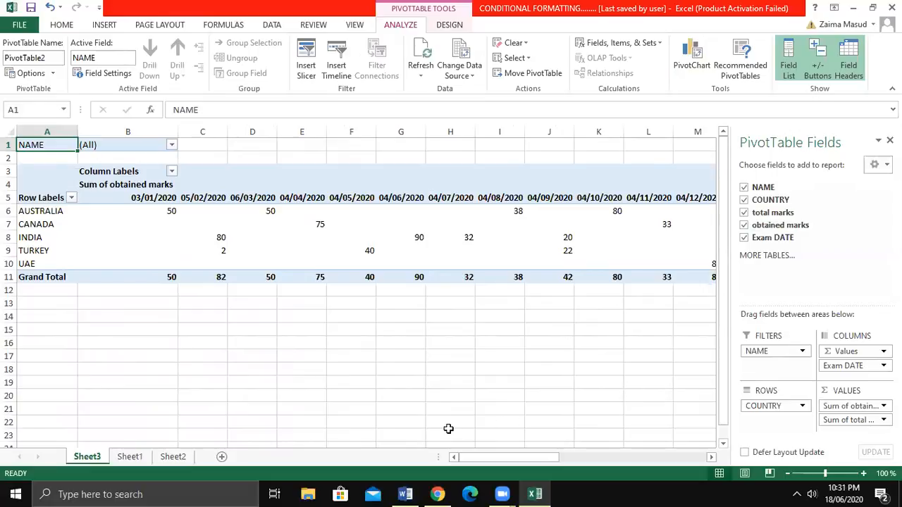
# Return to Sheet1 with the student marks table and select the empty cell E21.
pyautogui.click(132, 457)
pyautogui.click(341, 415)
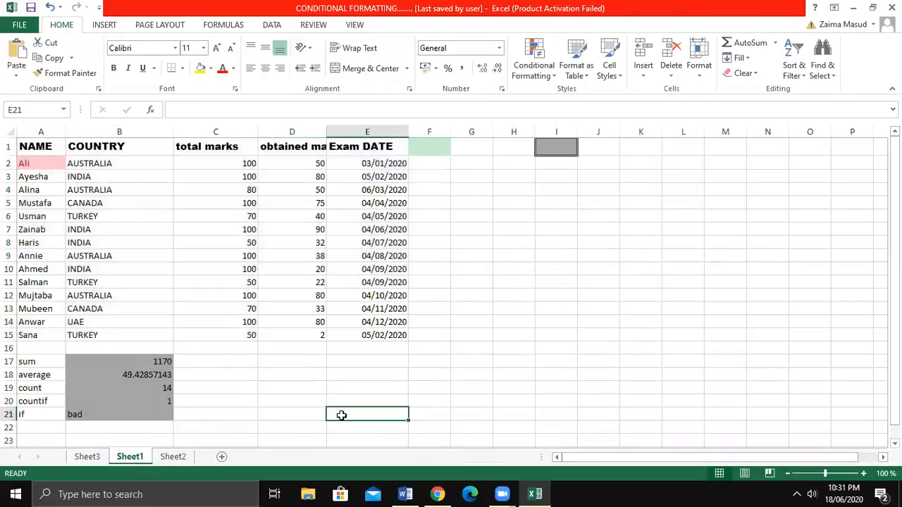
pyautogui.click(542, 73)
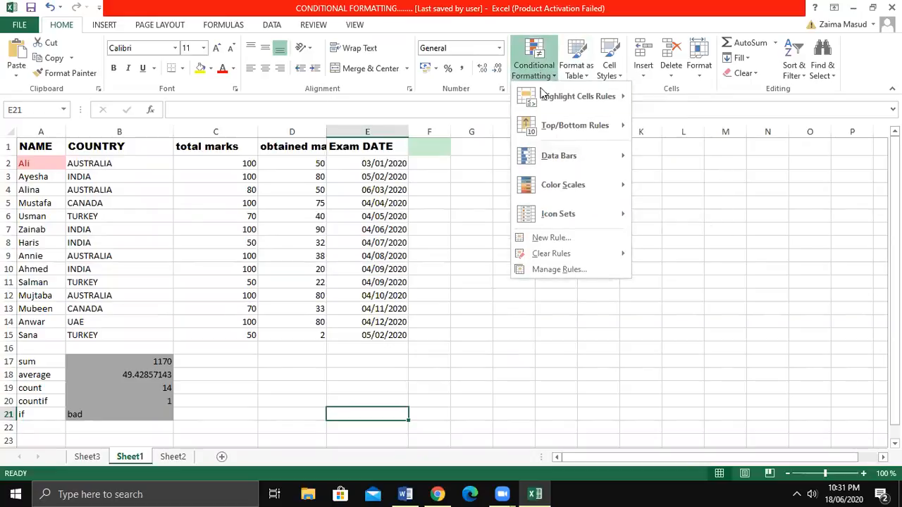
pyautogui.moveTo(543, 95)
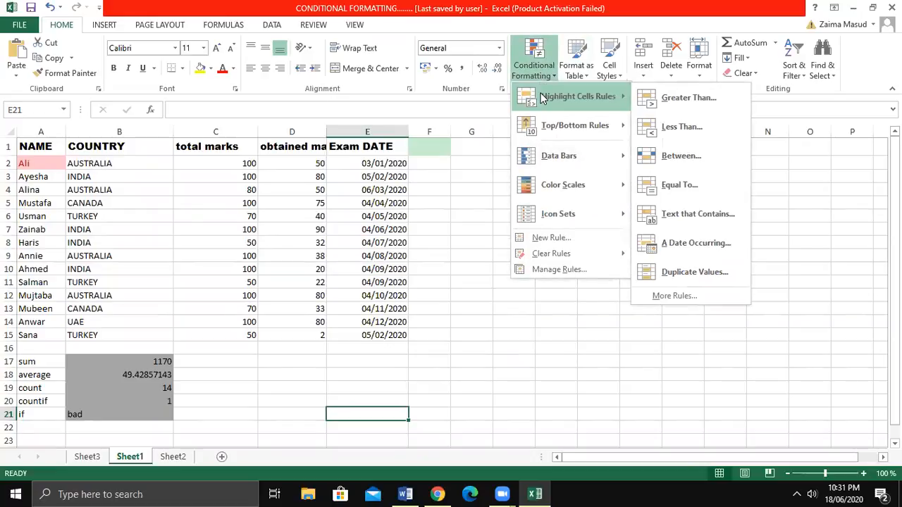
pyautogui.click(661, 96)
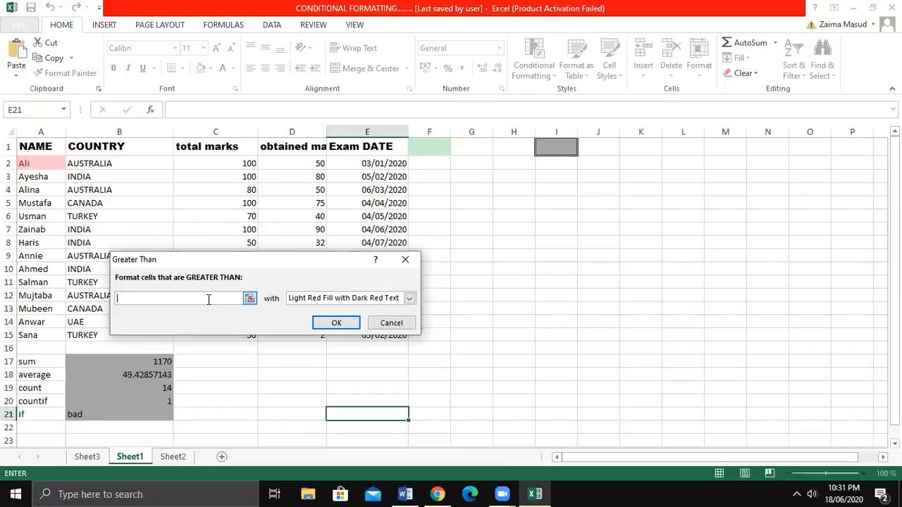
pyautogui.click(401, 268)
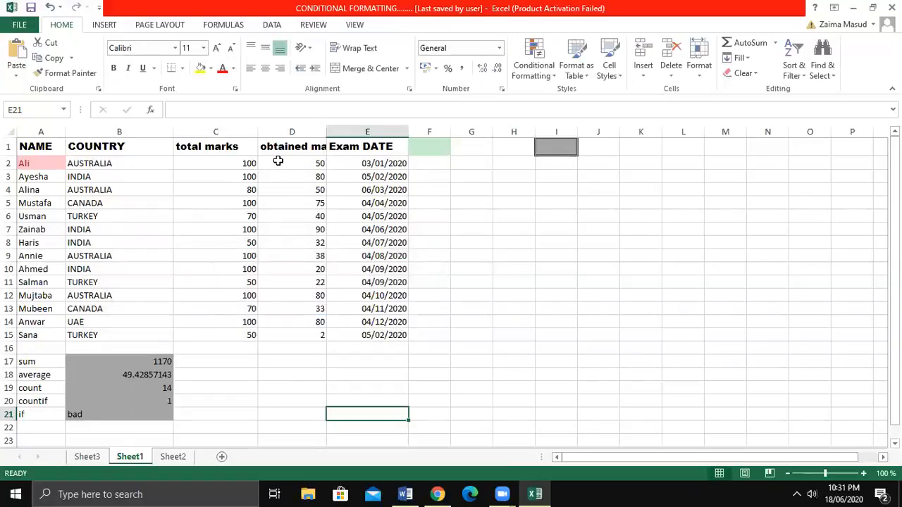
# Highlight total marks in C2:C15 greater than 70 with Light Red Fill with Dark Red Text using conditional formatting.
pyautogui.moveTo(209, 167); pyautogui.dragTo(216, 334)
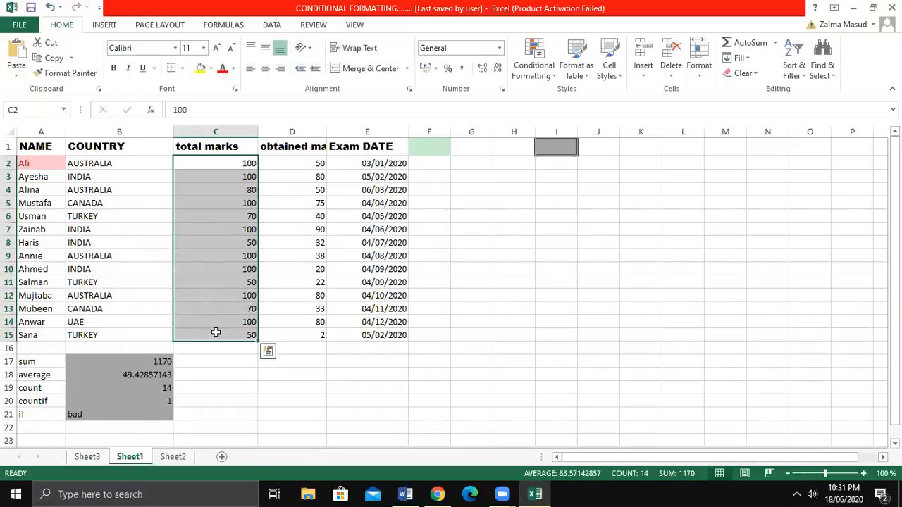
pyautogui.click(544, 76)
pyautogui.moveTo(549, 97)
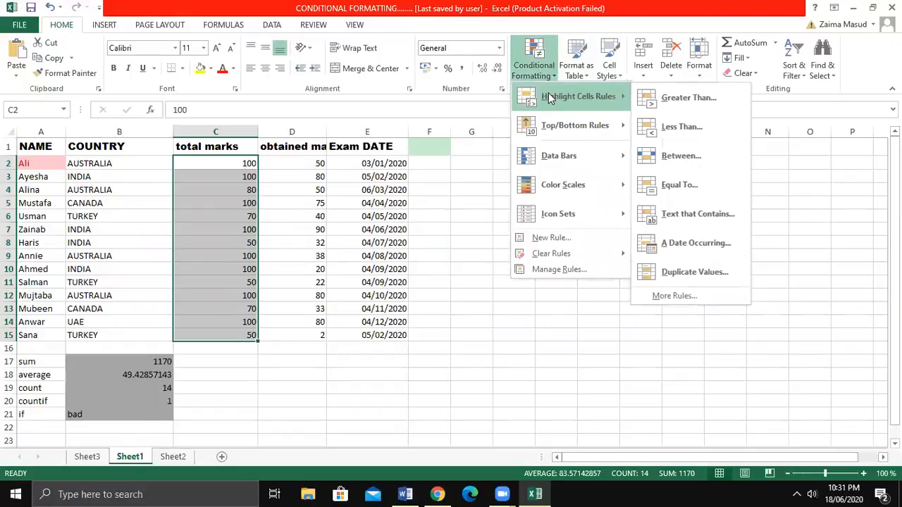
pyautogui.click(666, 98)
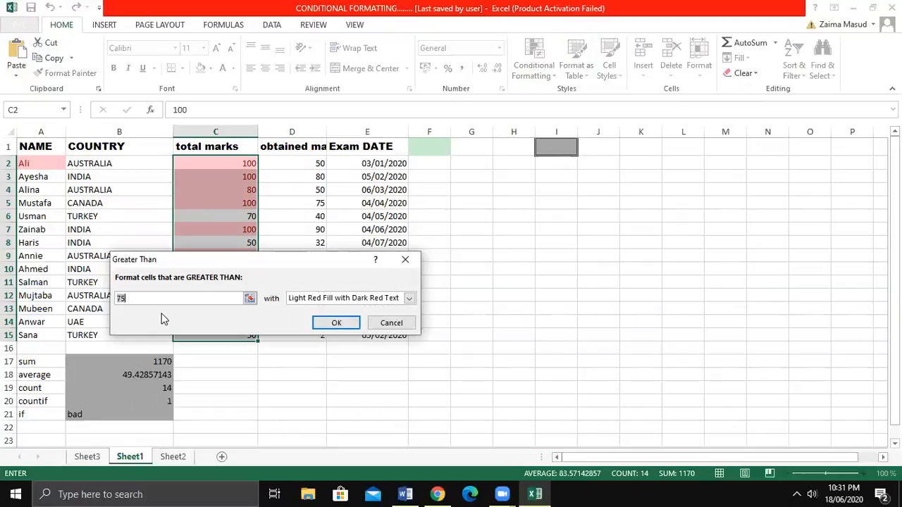
pyautogui.press('BackSpace')
pyautogui.write('0')
pyautogui.click(336, 324)
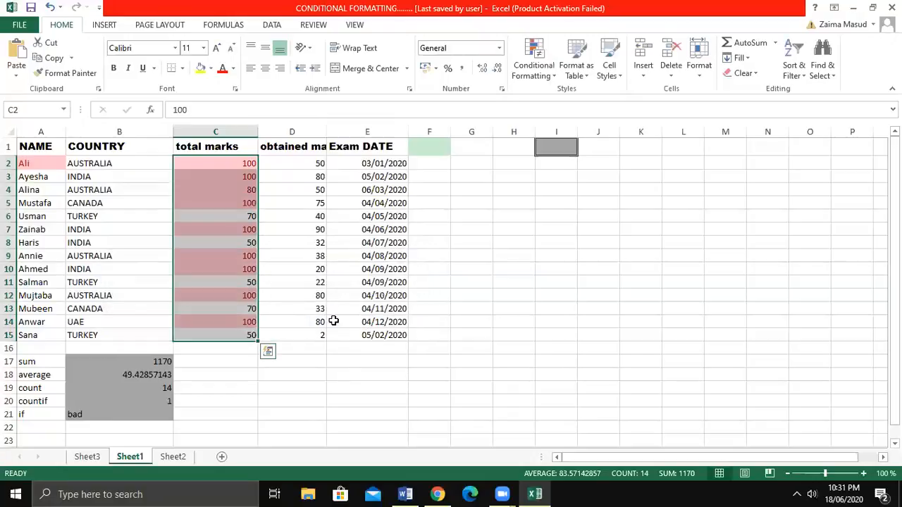
pyautogui.click(300, 384)
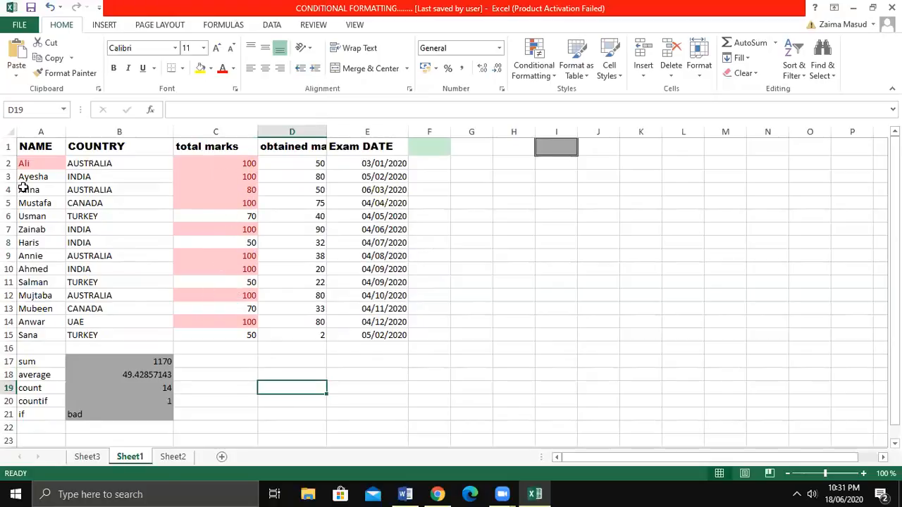
# Format names in A2:A15 that contain the first student's name with Red Text using a Text that Contains conditional formatting rule.
pyautogui.moveTo(40, 167); pyautogui.dragTo(34, 335)
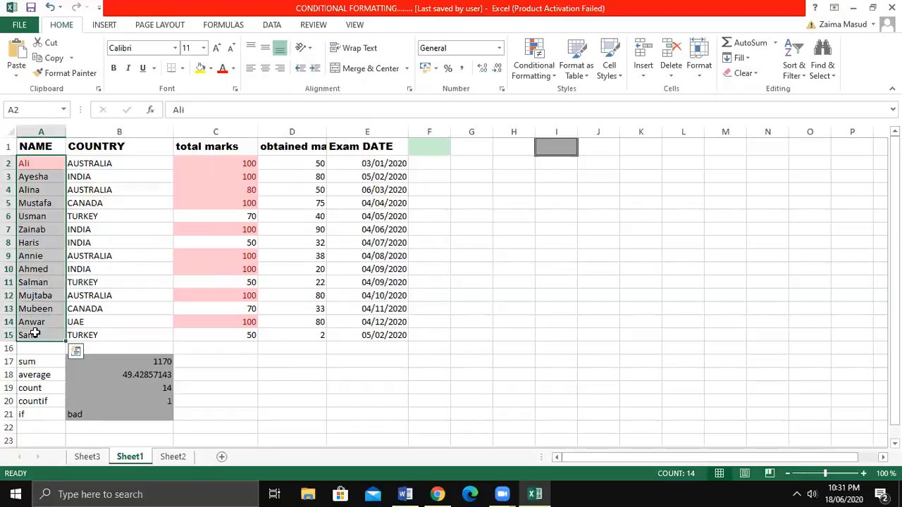
pyautogui.click(533, 60)
pyautogui.moveTo(571, 137)
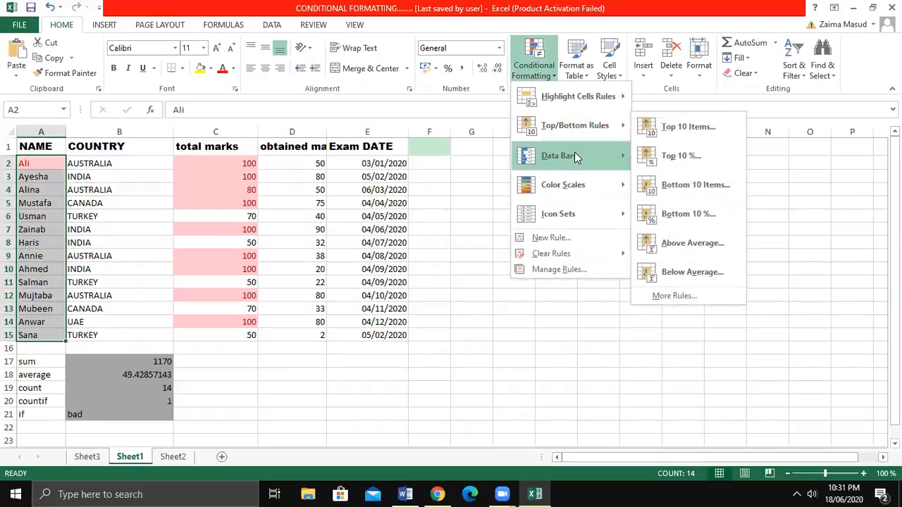
pyautogui.moveTo(600, 102)
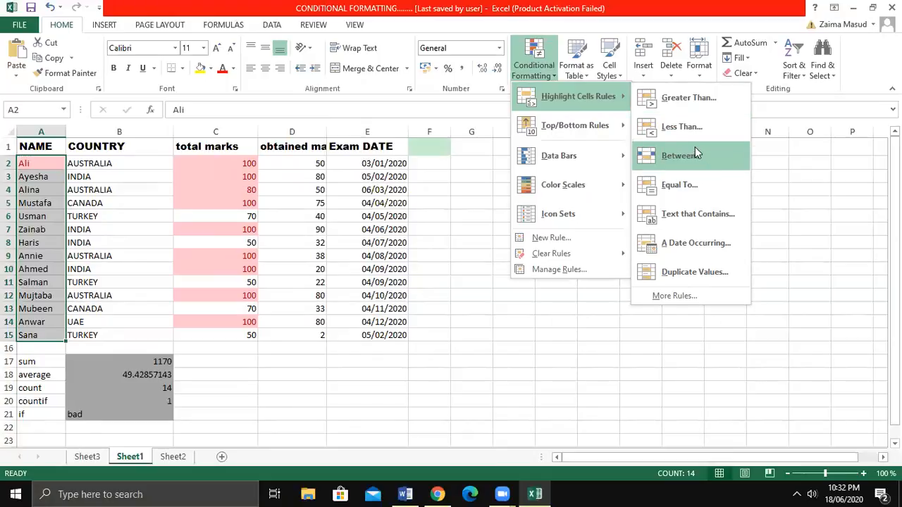
pyautogui.click(692, 212)
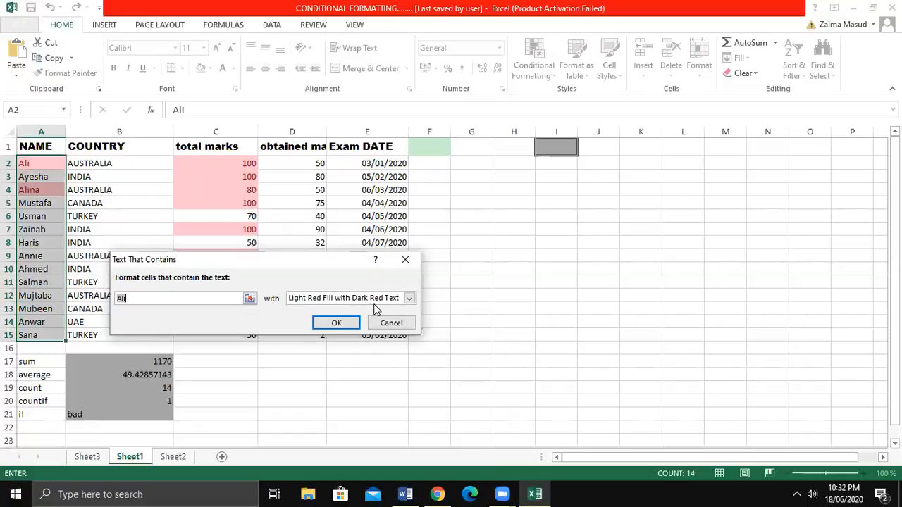
pyautogui.click(409, 298)
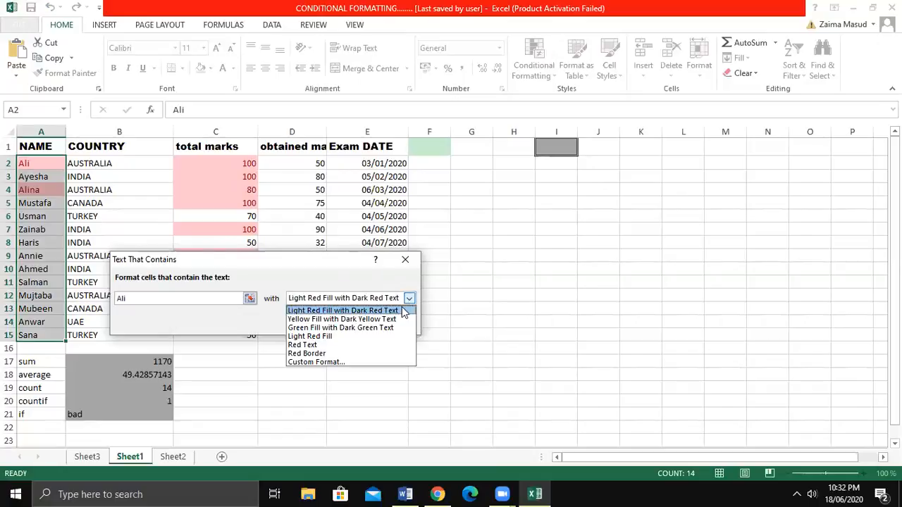
pyautogui.click(328, 345)
pyautogui.click(337, 322)
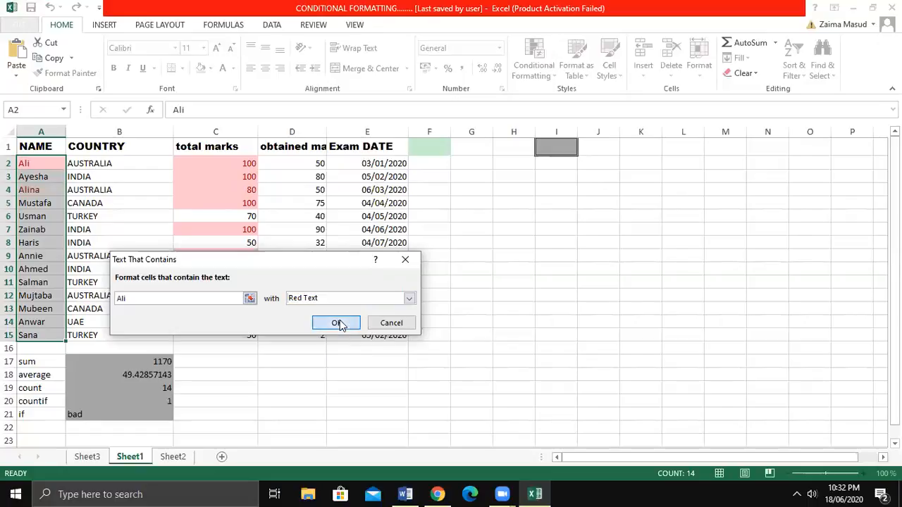
pyautogui.click(215, 424)
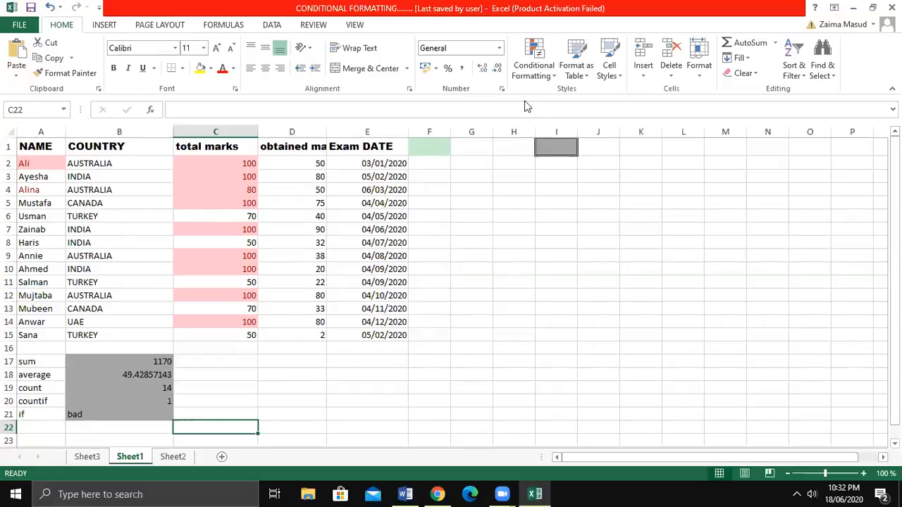
# Add gradient-fill Blue Data Bars to the obtained marks in D2:D15 using conditional formatting.
pyautogui.moveTo(282, 165); pyautogui.dragTo(291, 329)
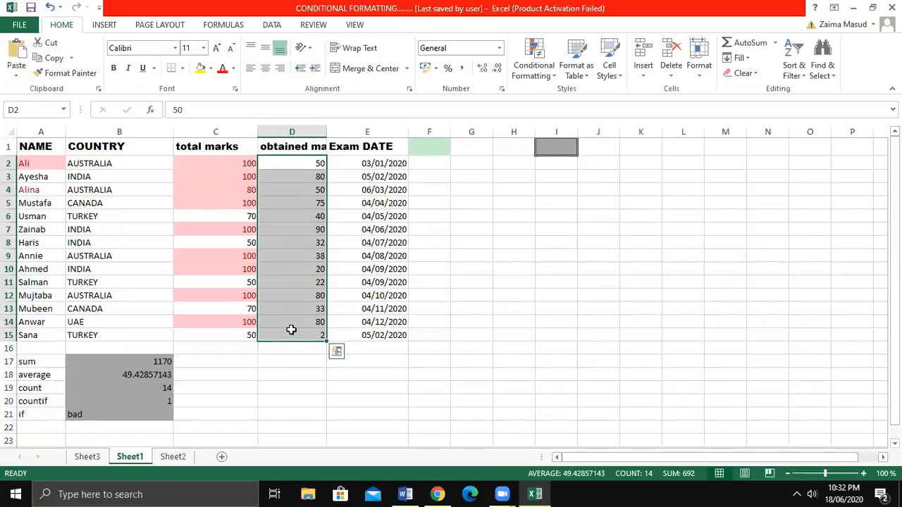
pyautogui.click(533, 67)
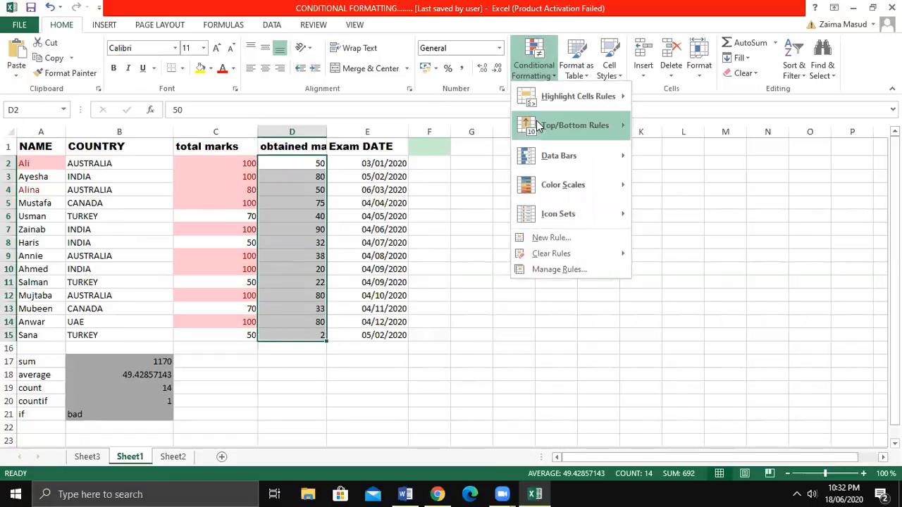
pyautogui.moveTo(547, 155)
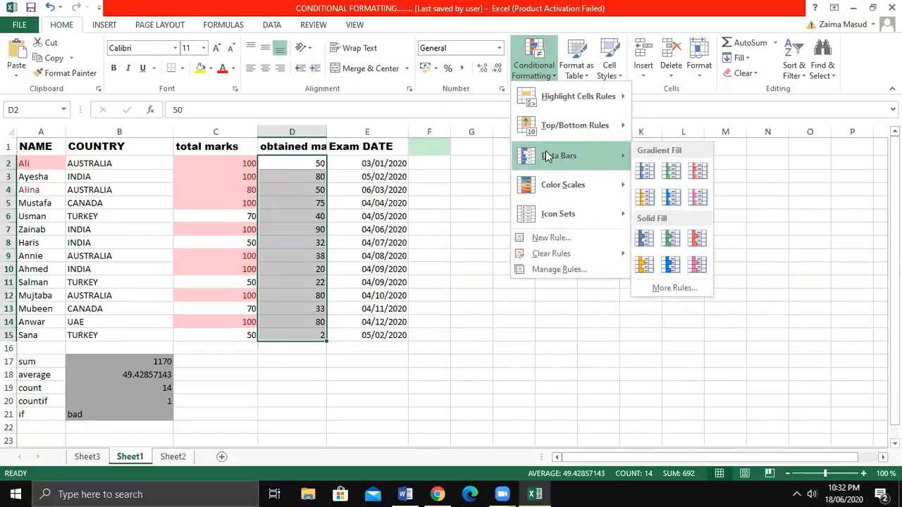
pyautogui.click(646, 172)
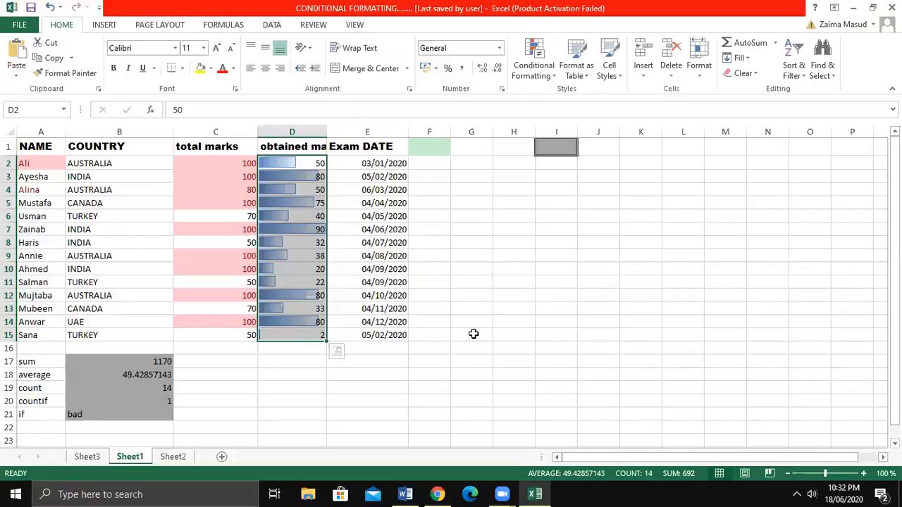
pyautogui.click(472, 332)
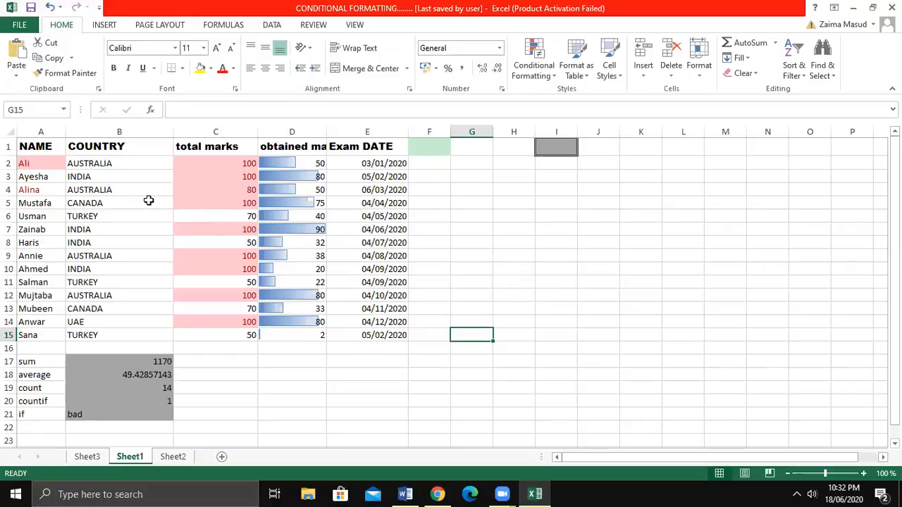
# Highlight countries in B2:B15 containing the text AUSTRALIA with Green Fill with Dark Green Text using conditional formatting.
pyautogui.moveTo(129, 165); pyautogui.dragTo(115, 340)
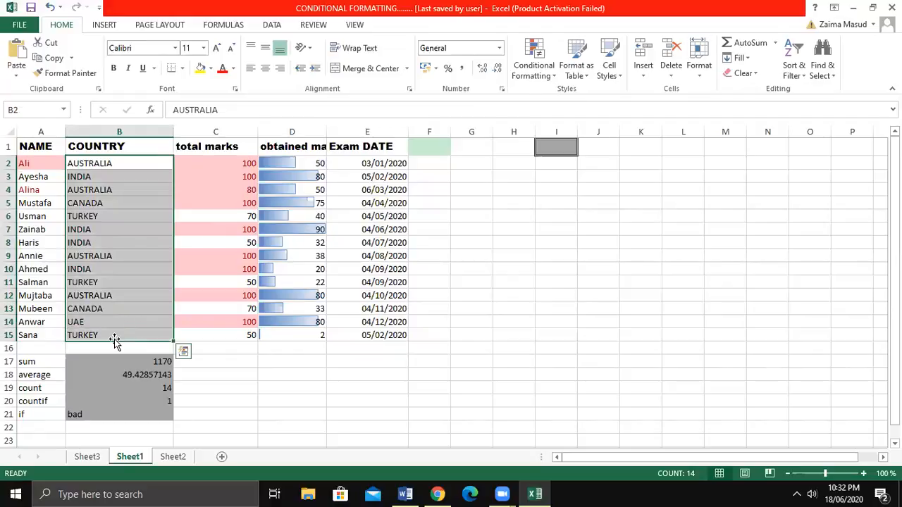
pyautogui.click(536, 70)
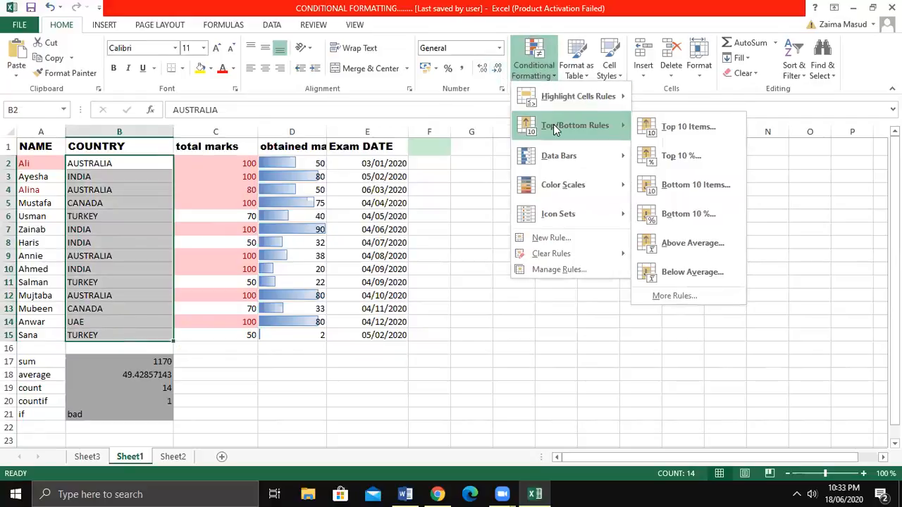
pyautogui.moveTo(568, 185)
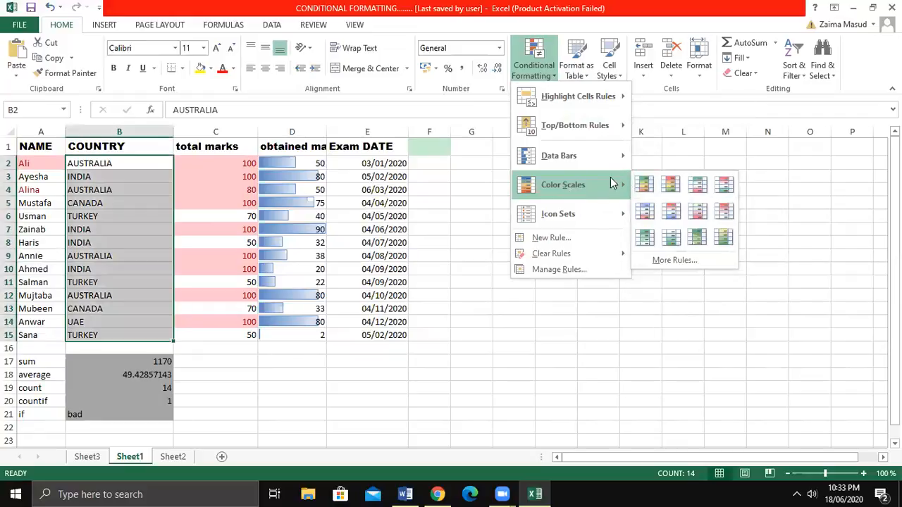
pyautogui.moveTo(581, 216)
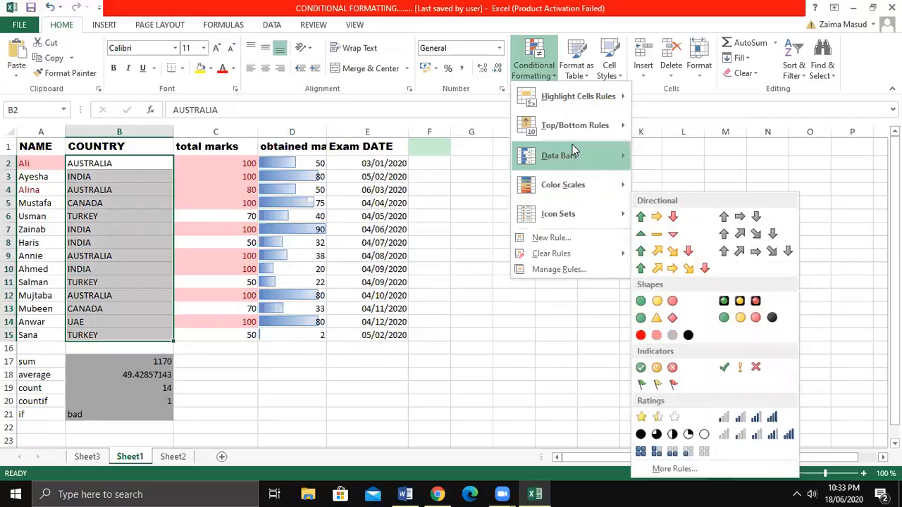
pyautogui.moveTo(575, 125)
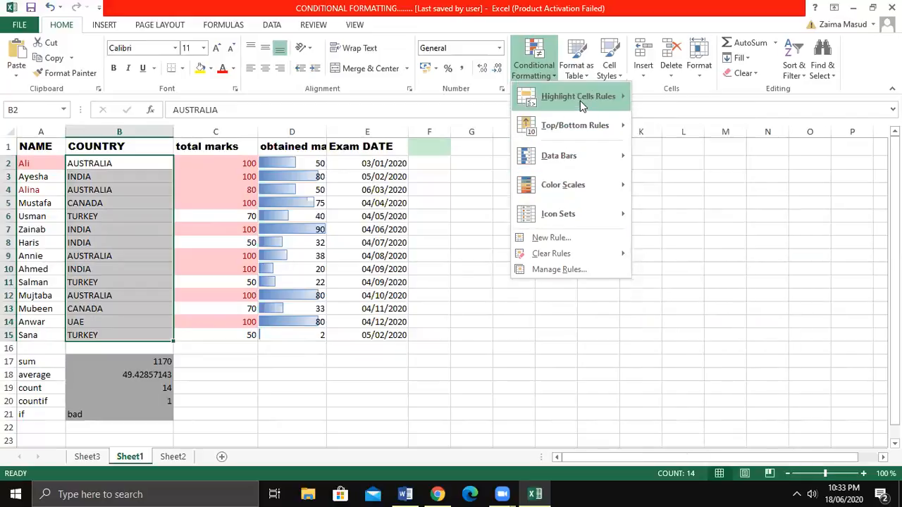
pyautogui.moveTo(580, 100)
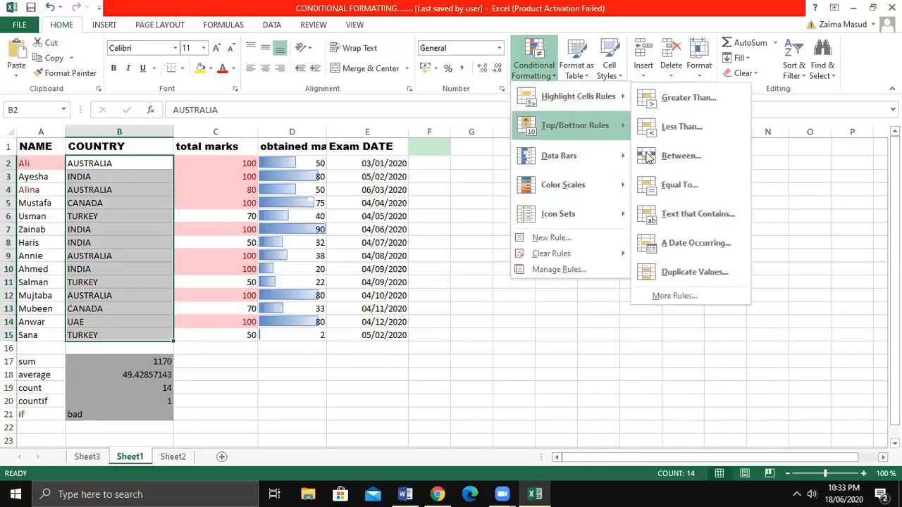
pyautogui.click(675, 216)
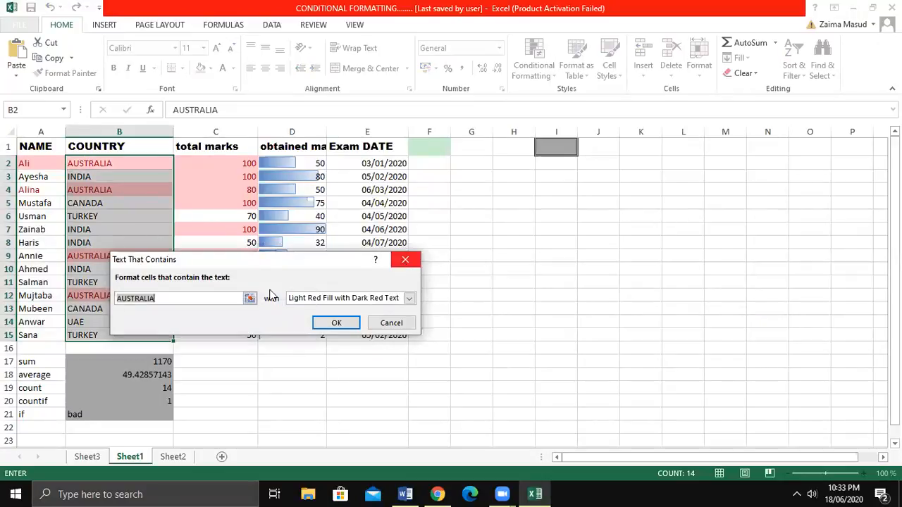
pyautogui.click(408, 298)
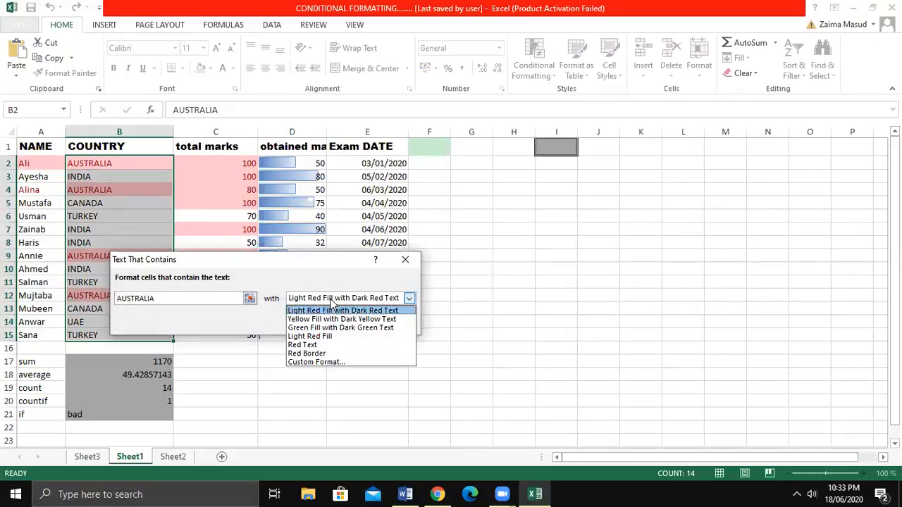
pyautogui.press('Up')
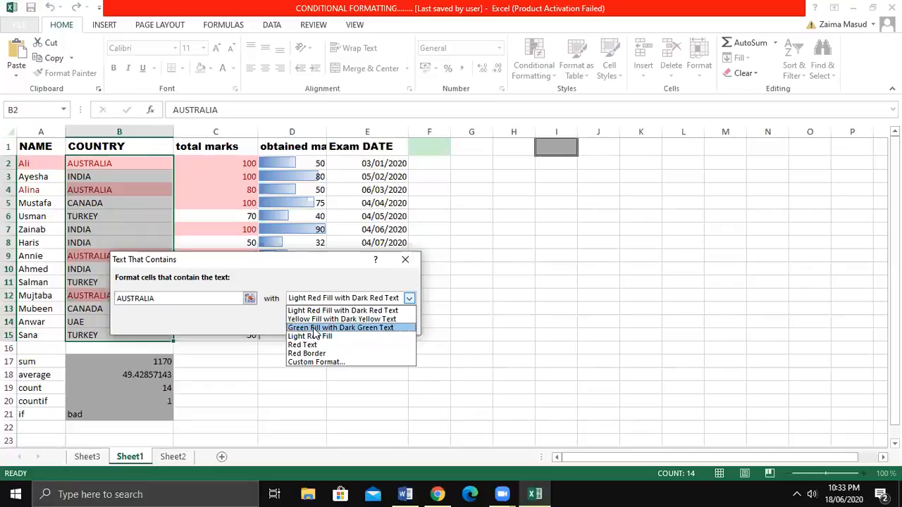
pyautogui.click(314, 329)
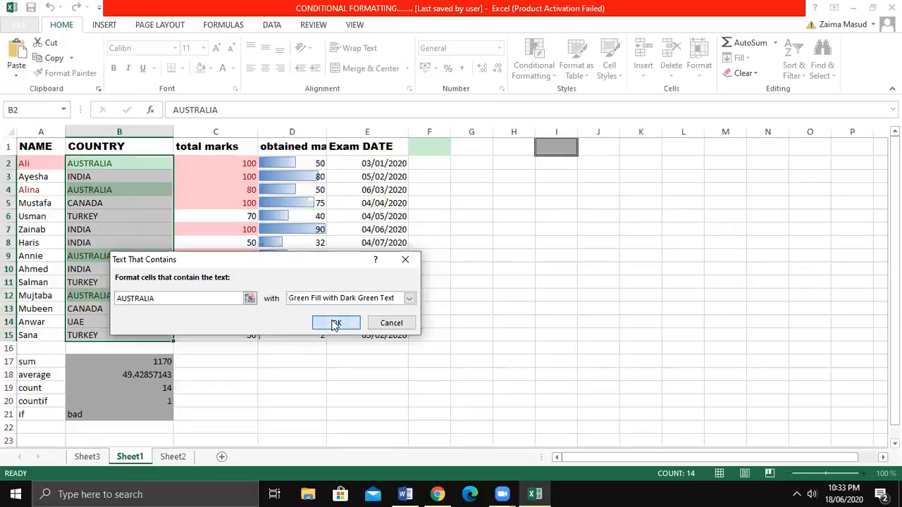
pyautogui.click(333, 324)
pyautogui.click(296, 424)
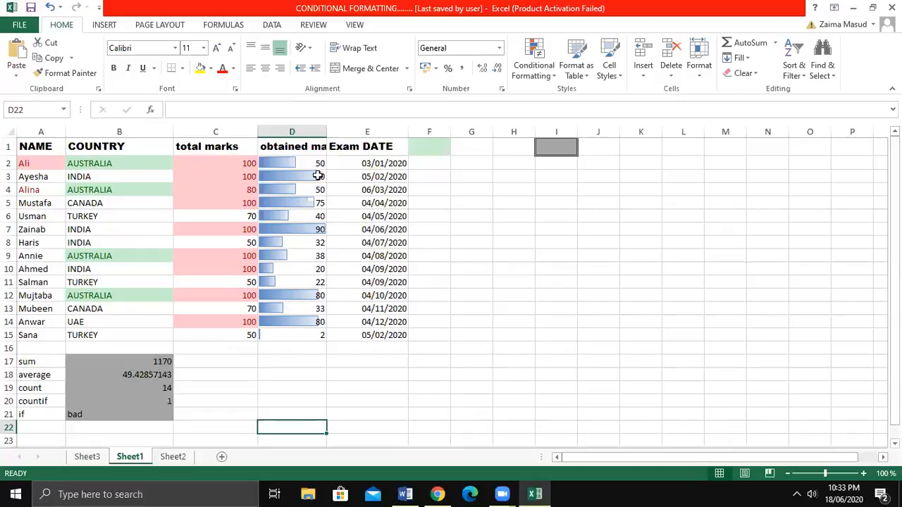
# Apply the Ratings icon set with five black-and-white quarter circles to the obtained marks in D2:D15.
pyautogui.moveTo(311, 161); pyautogui.dragTo(282, 335)
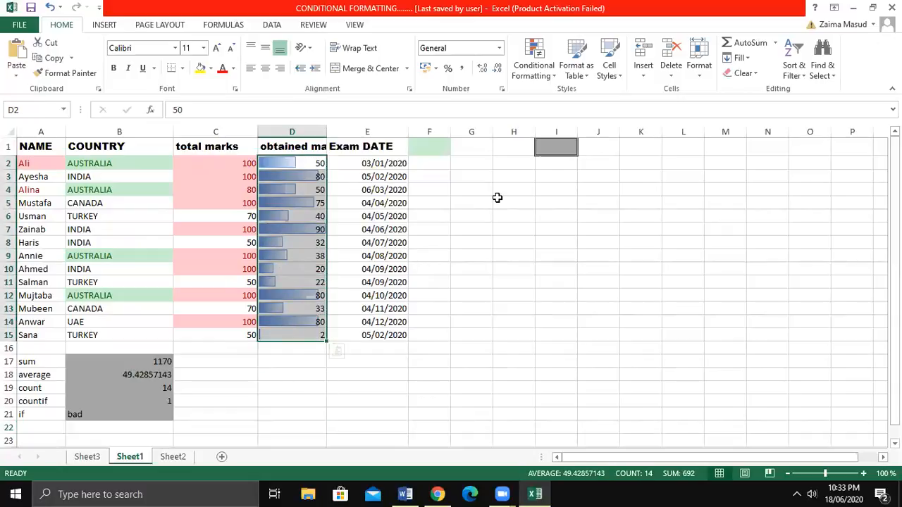
pyautogui.click(546, 74)
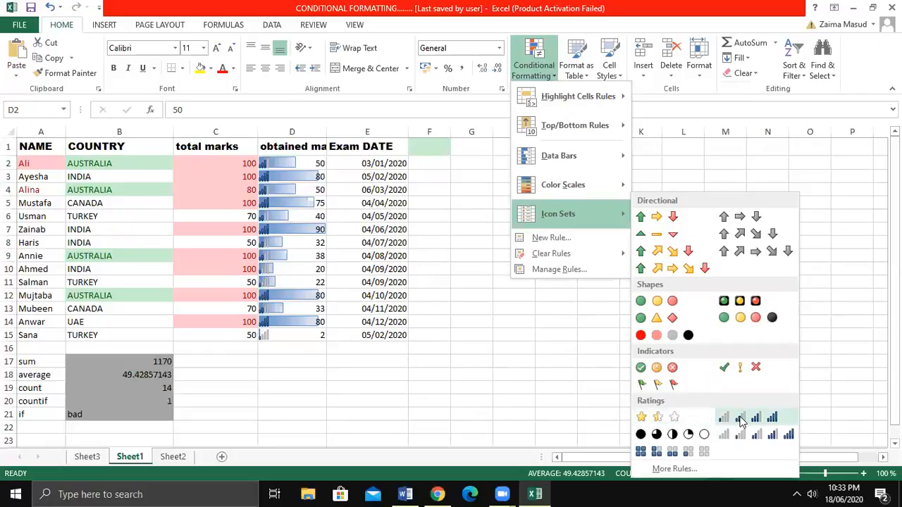
pyautogui.click(692, 433)
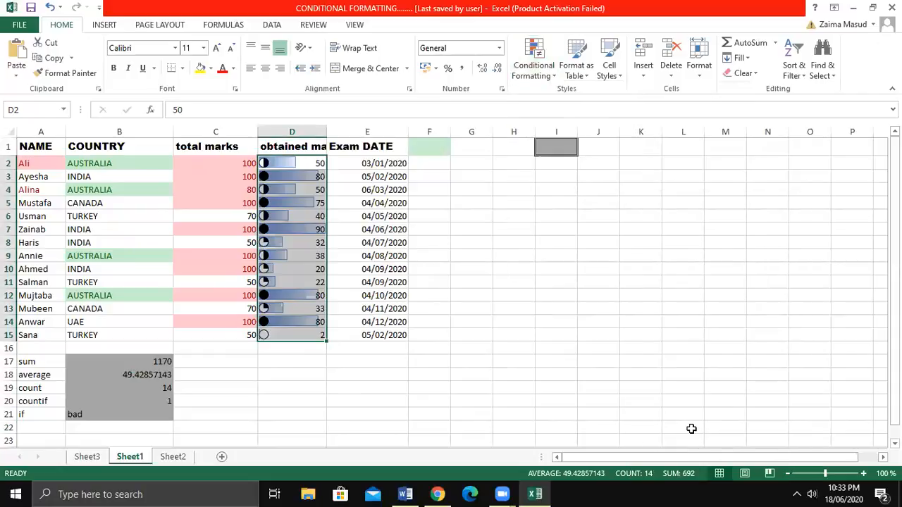
pyautogui.click(462, 307)
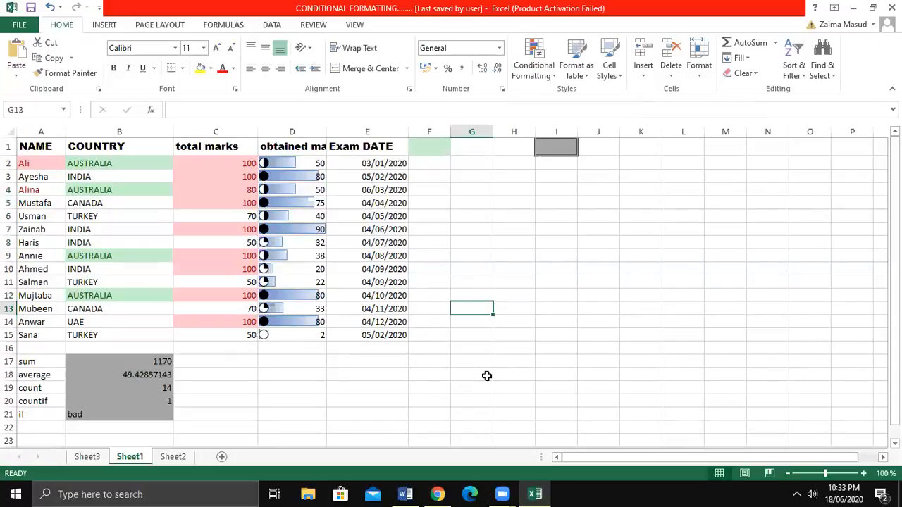